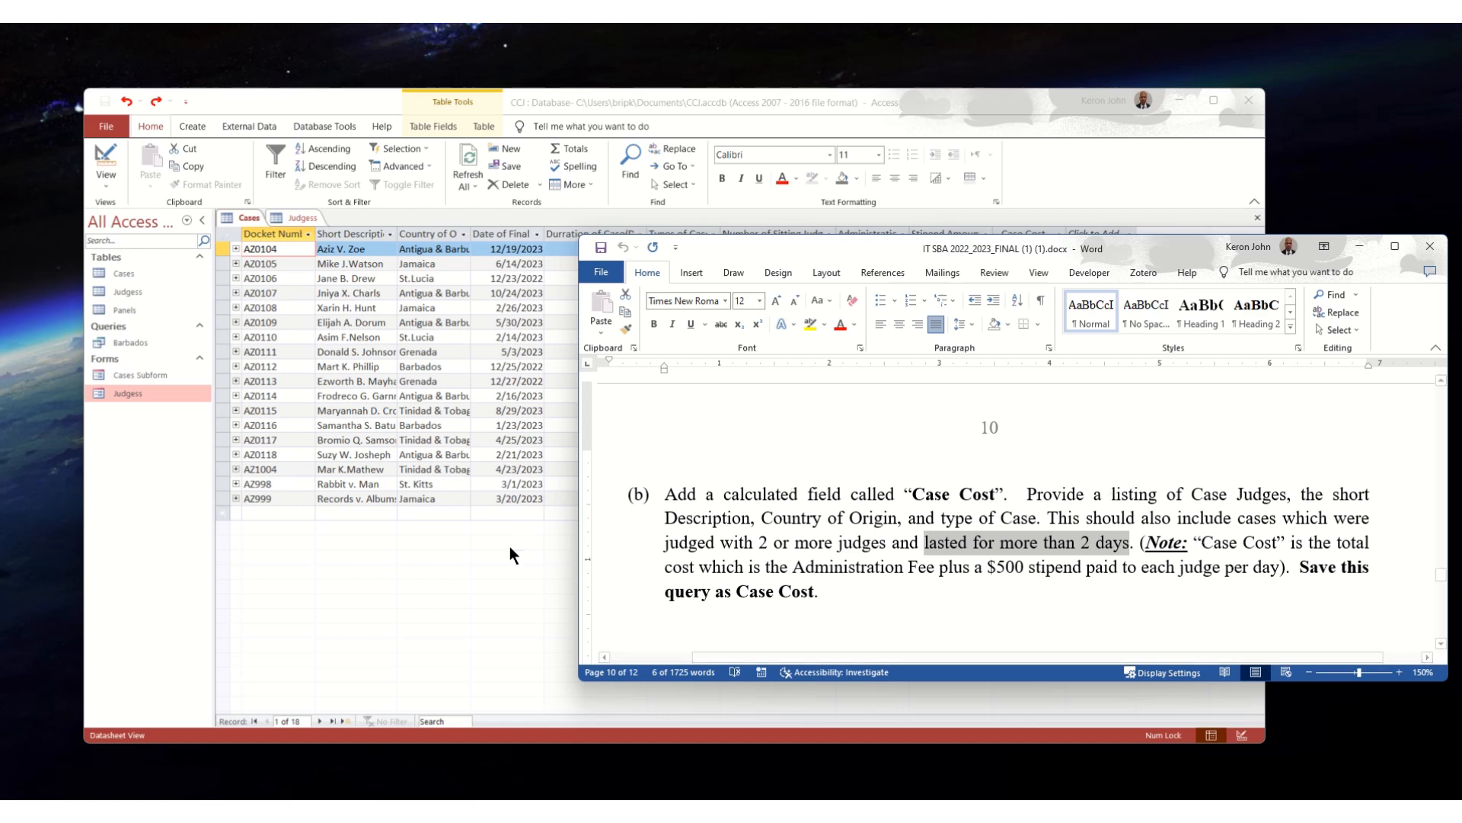
# - Create a new query in Design view in Access and add the Cases and Judgess tables to it
pyautogui.click(350, 98)
pyautogui.click(191, 124)
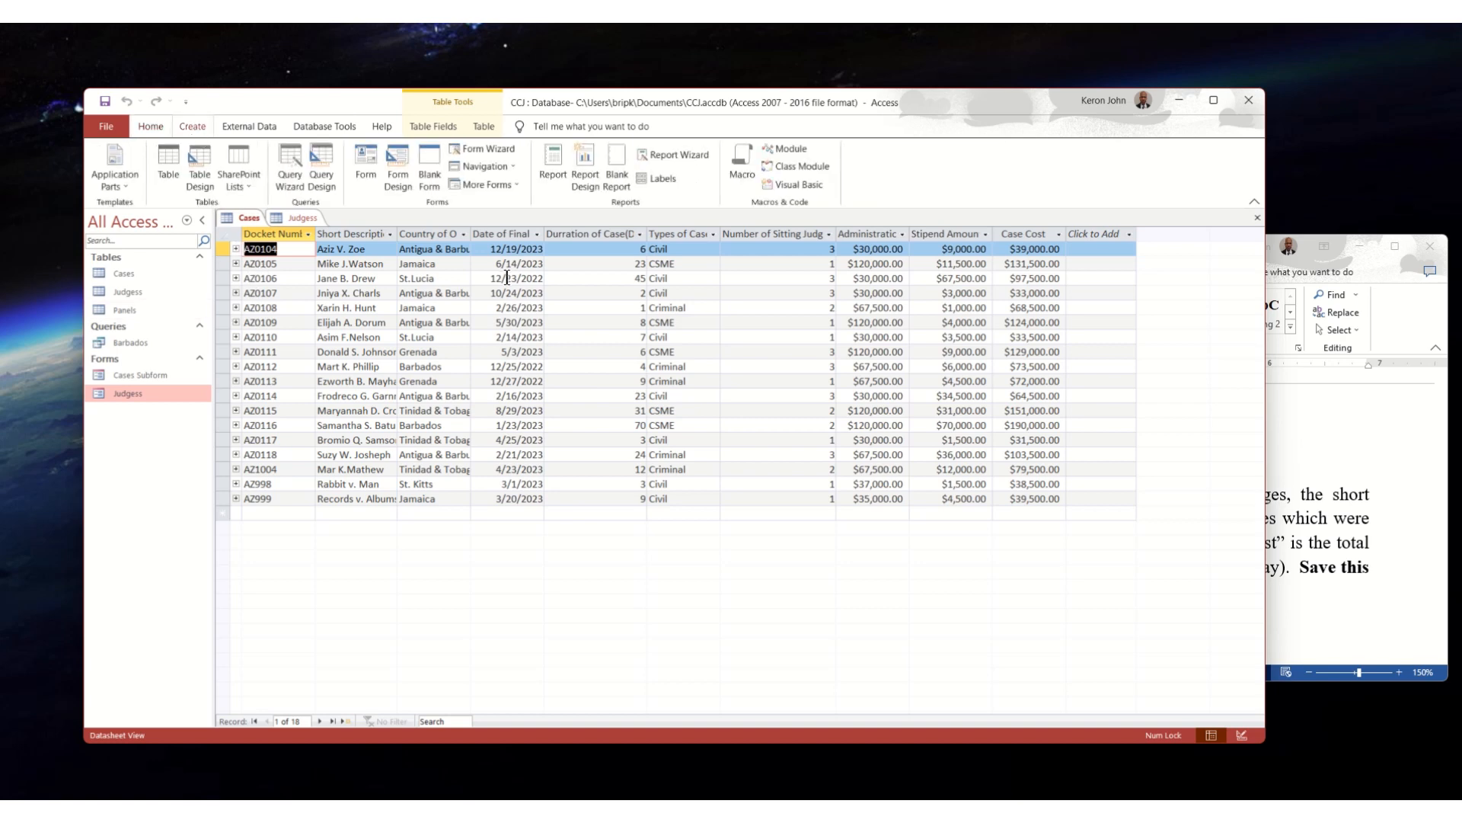
pyautogui.click(320, 162)
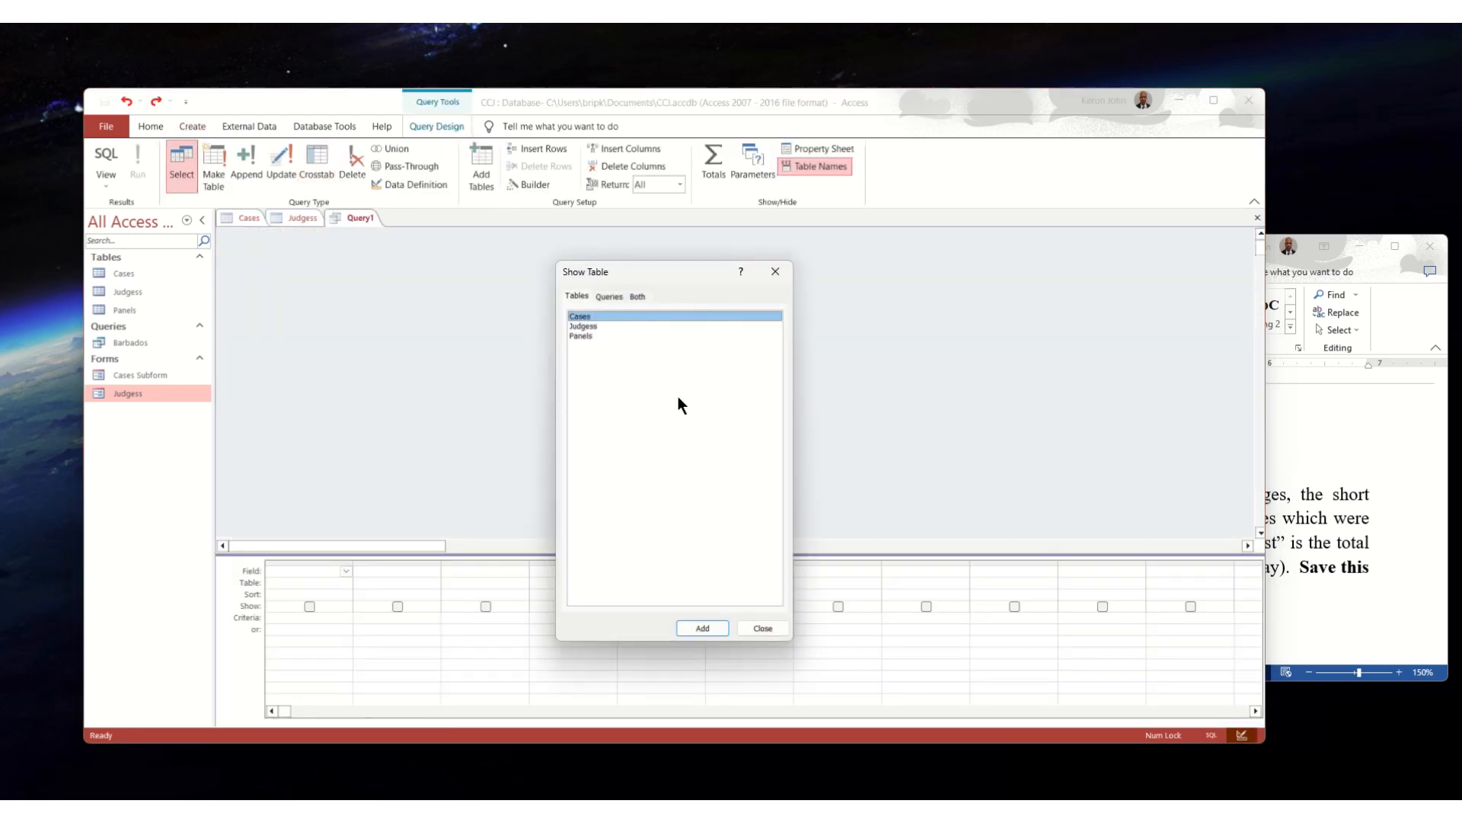
pyautogui.click(706, 634)
pyautogui.click(583, 326)
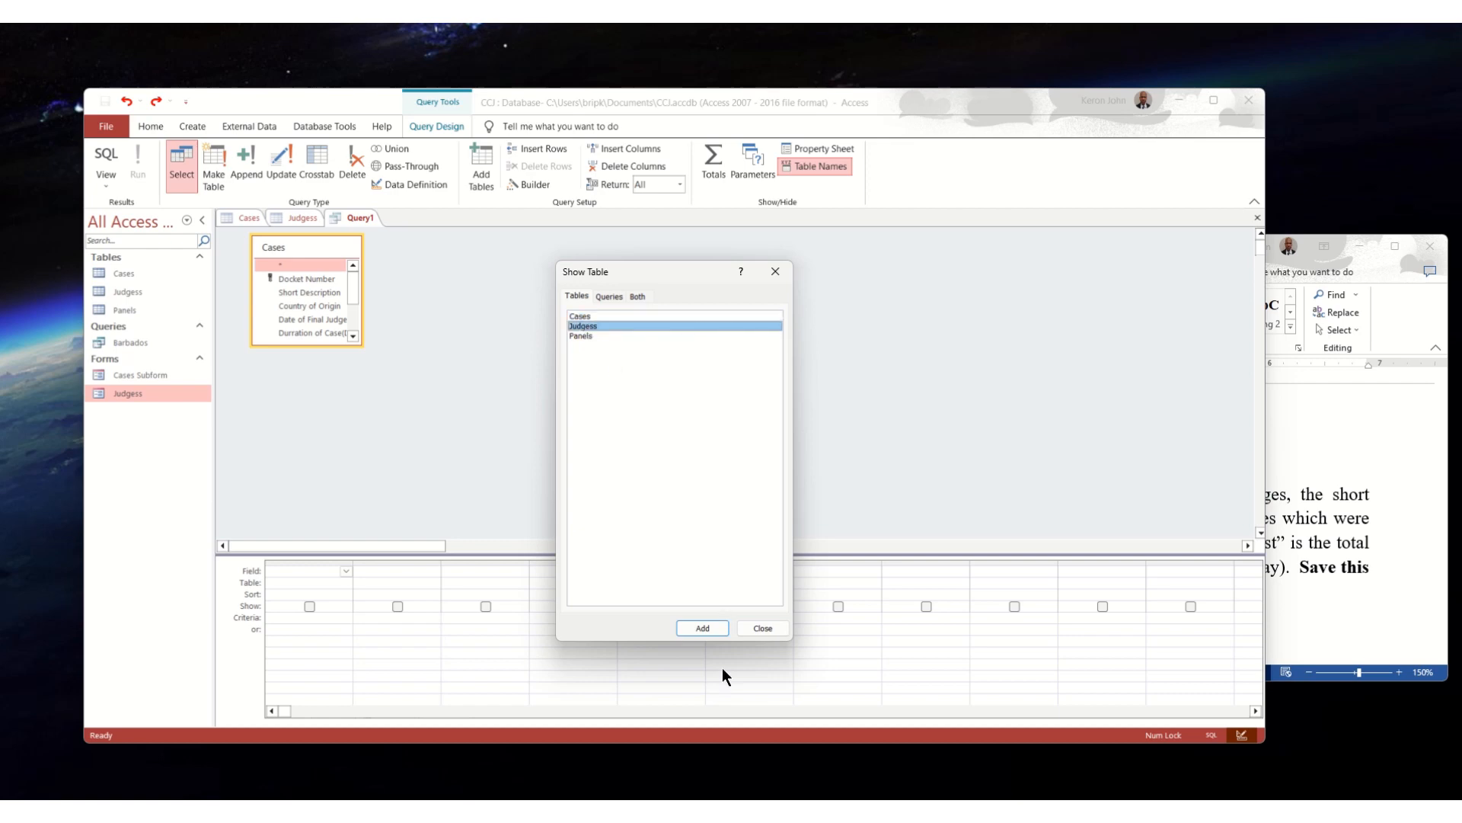
pyautogui.click(703, 636)
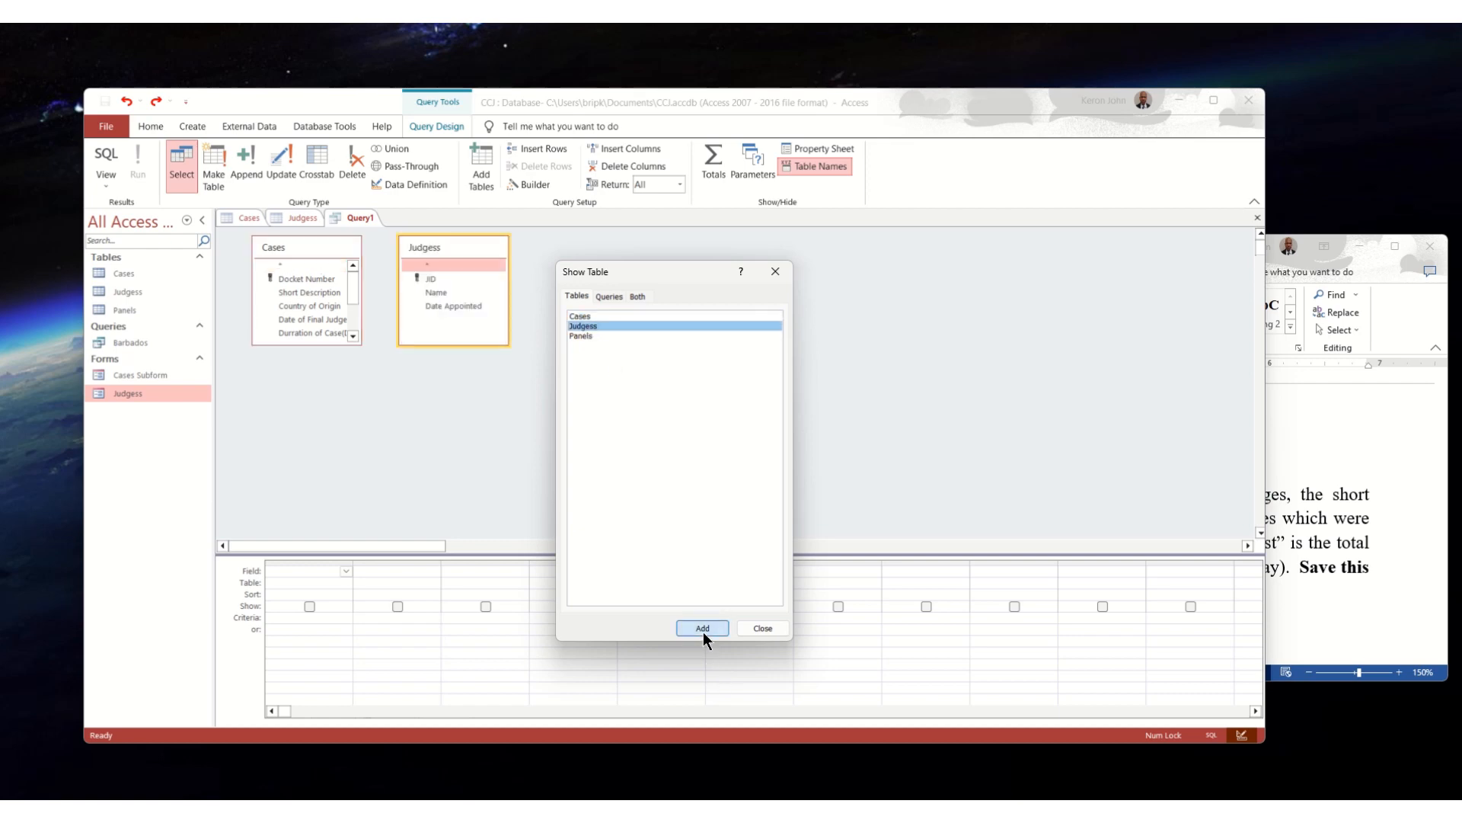
pyautogui.click(762, 628)
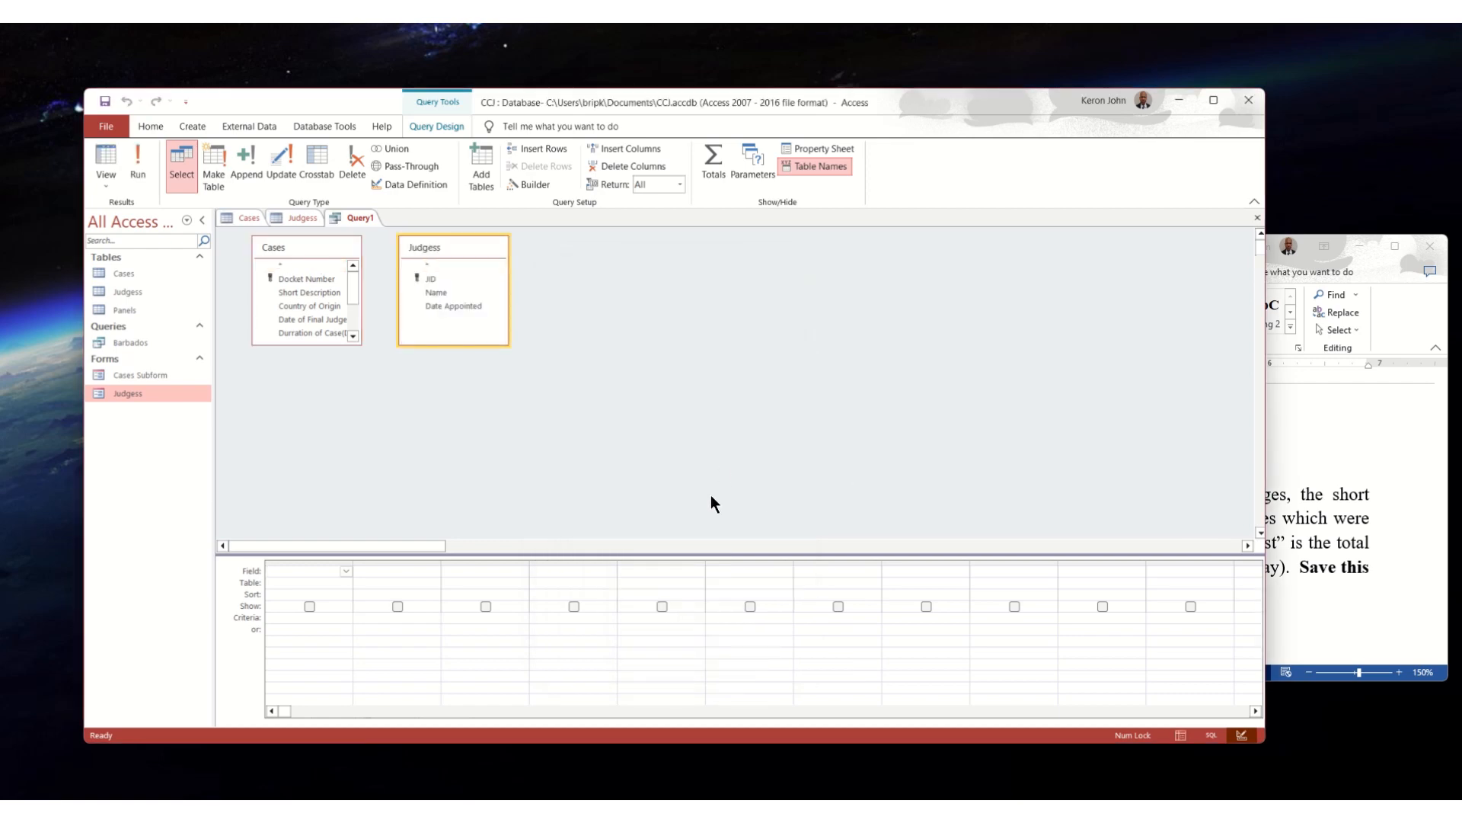
# - Add the JID and Name fields from the Judgess table as the query's first two columns
pyautogui.click(345, 573)
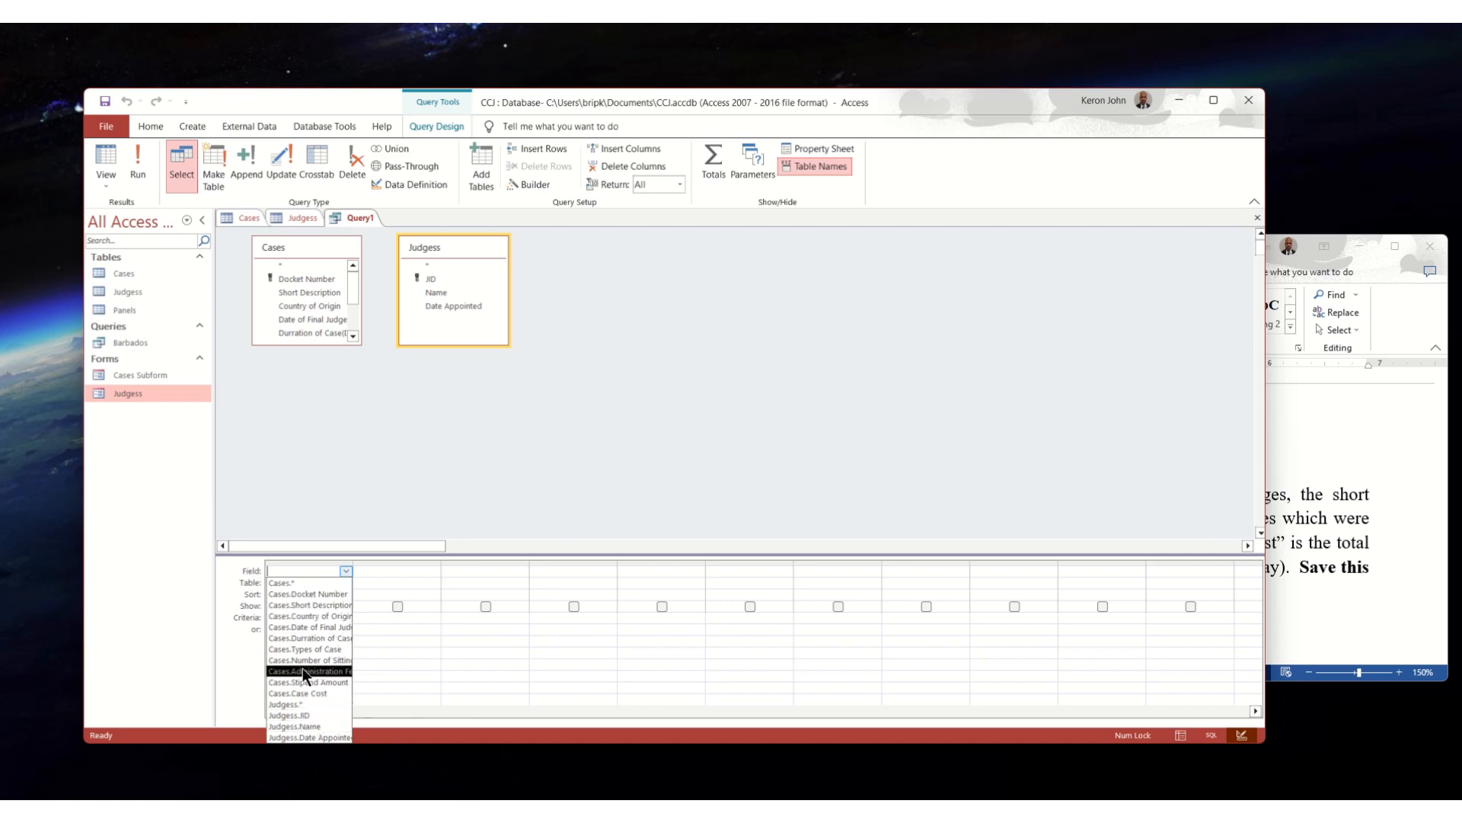
pyautogui.click(309, 714)
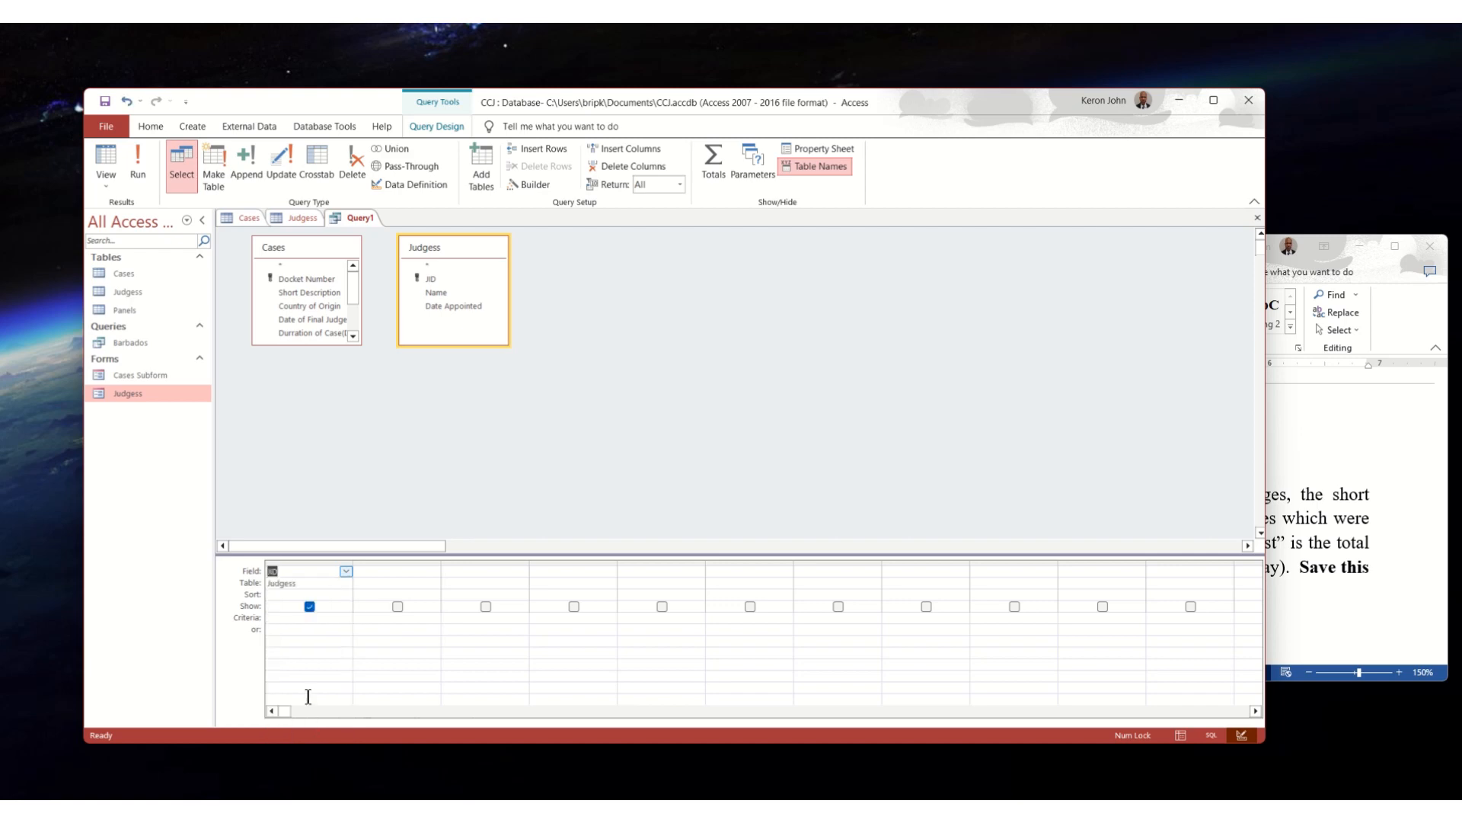
pyautogui.click(408, 572)
pyautogui.click(434, 570)
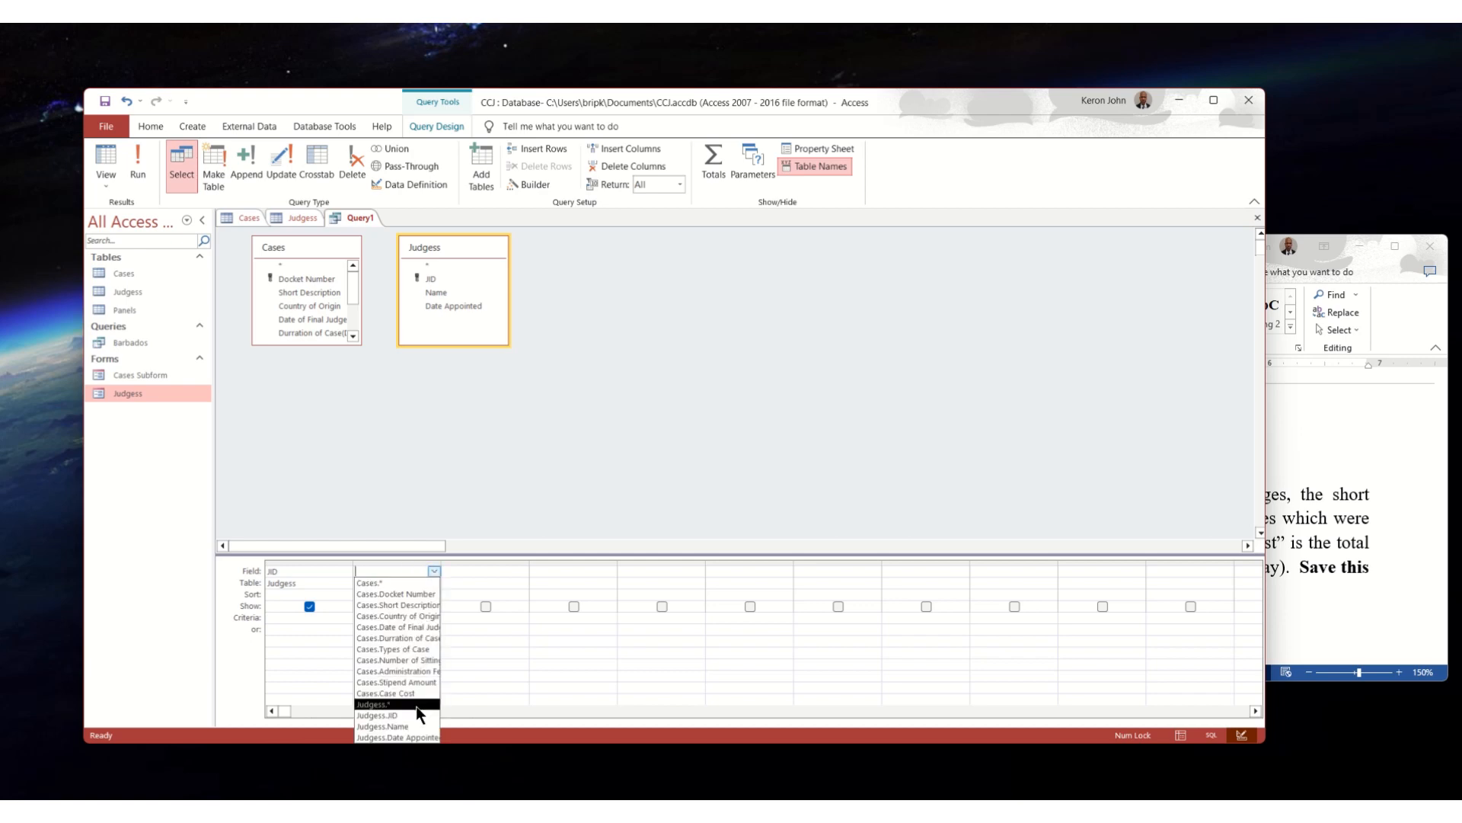
pyautogui.click(409, 727)
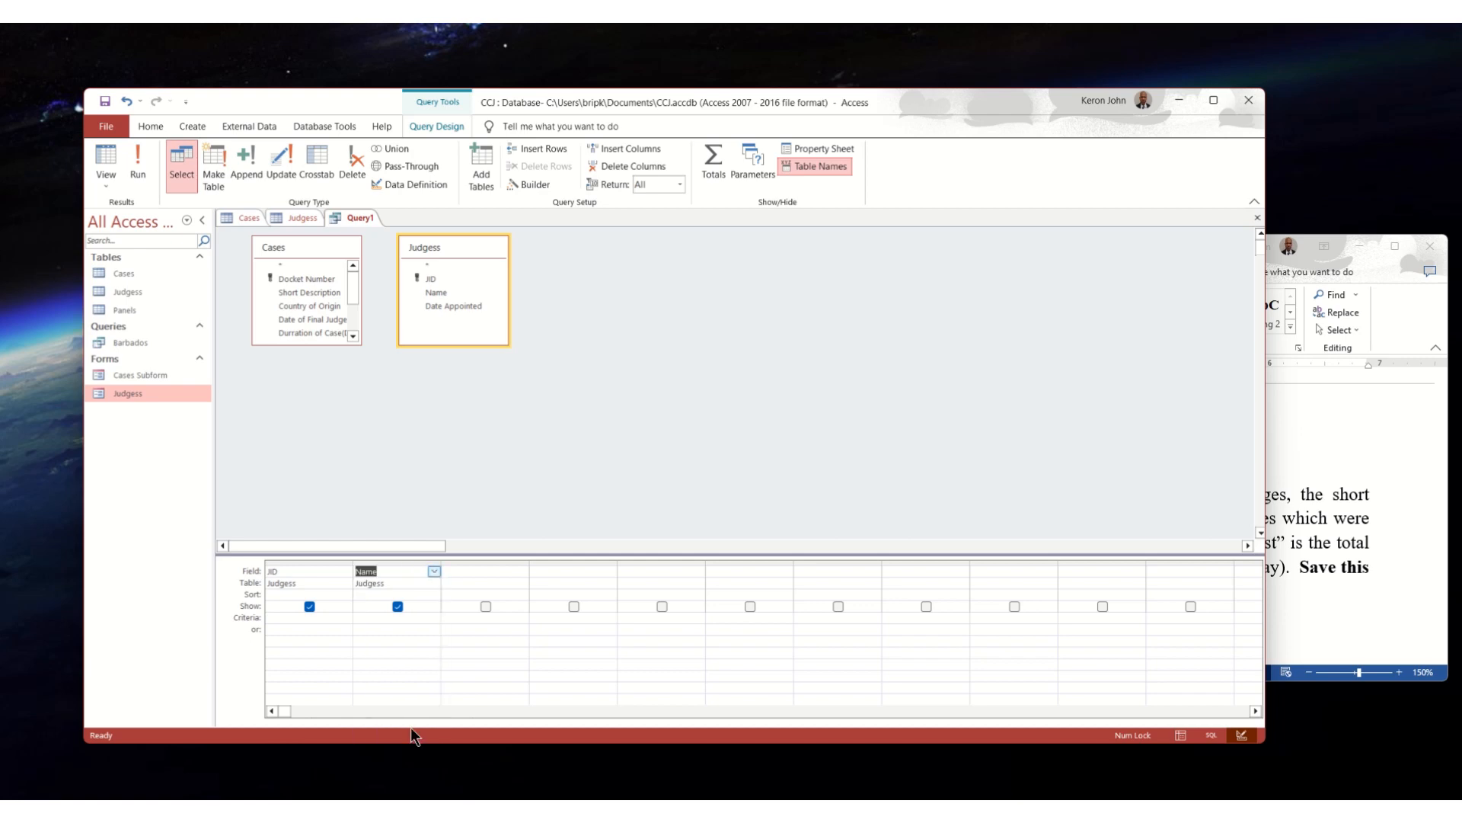
# - Check the assignment in Word, and add the Short Description field from Cases as the query's third column
pyautogui.click(489, 564)
pyautogui.click(496, 577)
pyautogui.click(1363, 501)
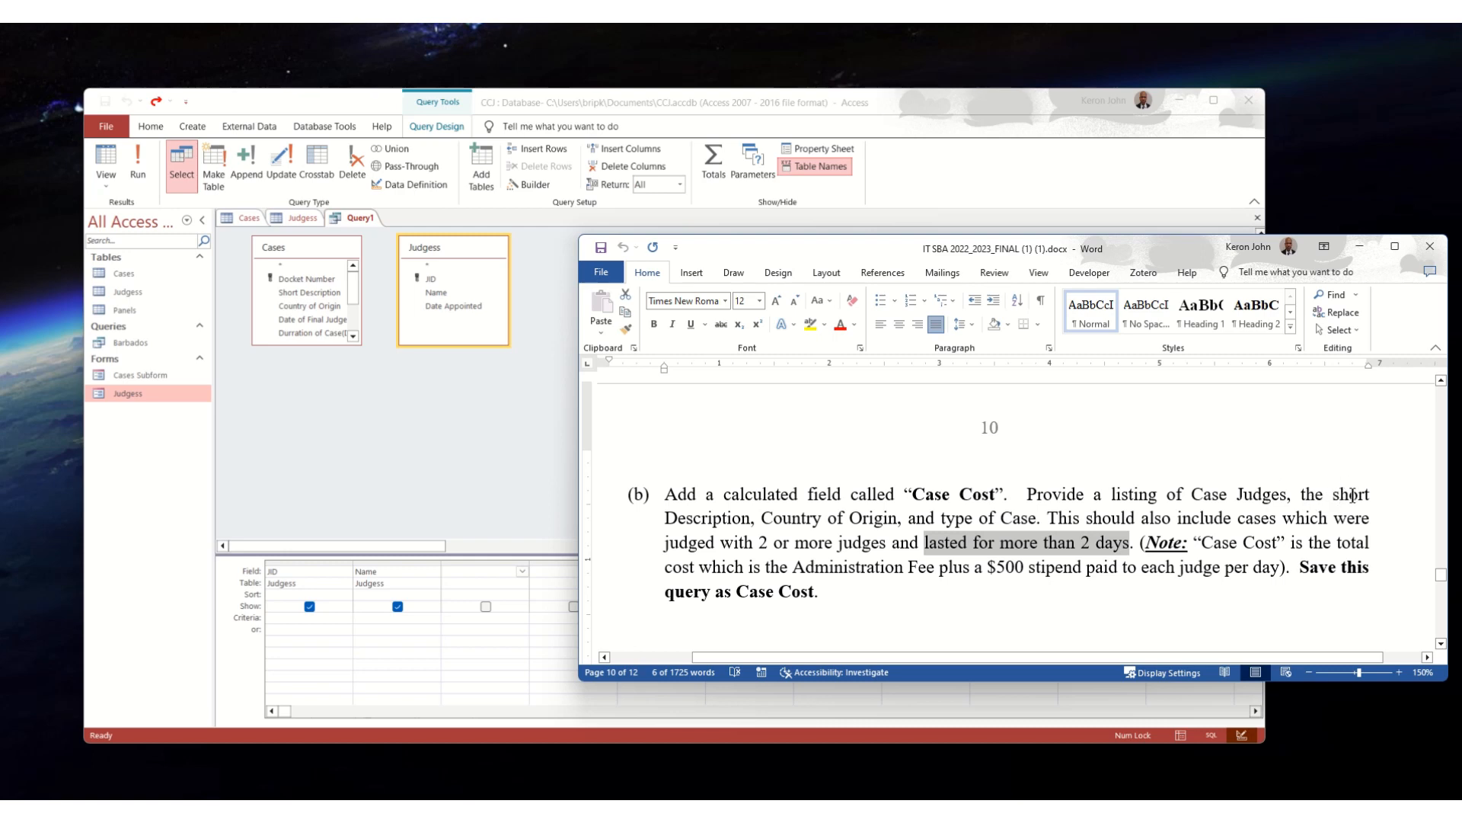
pyautogui.click(521, 570)
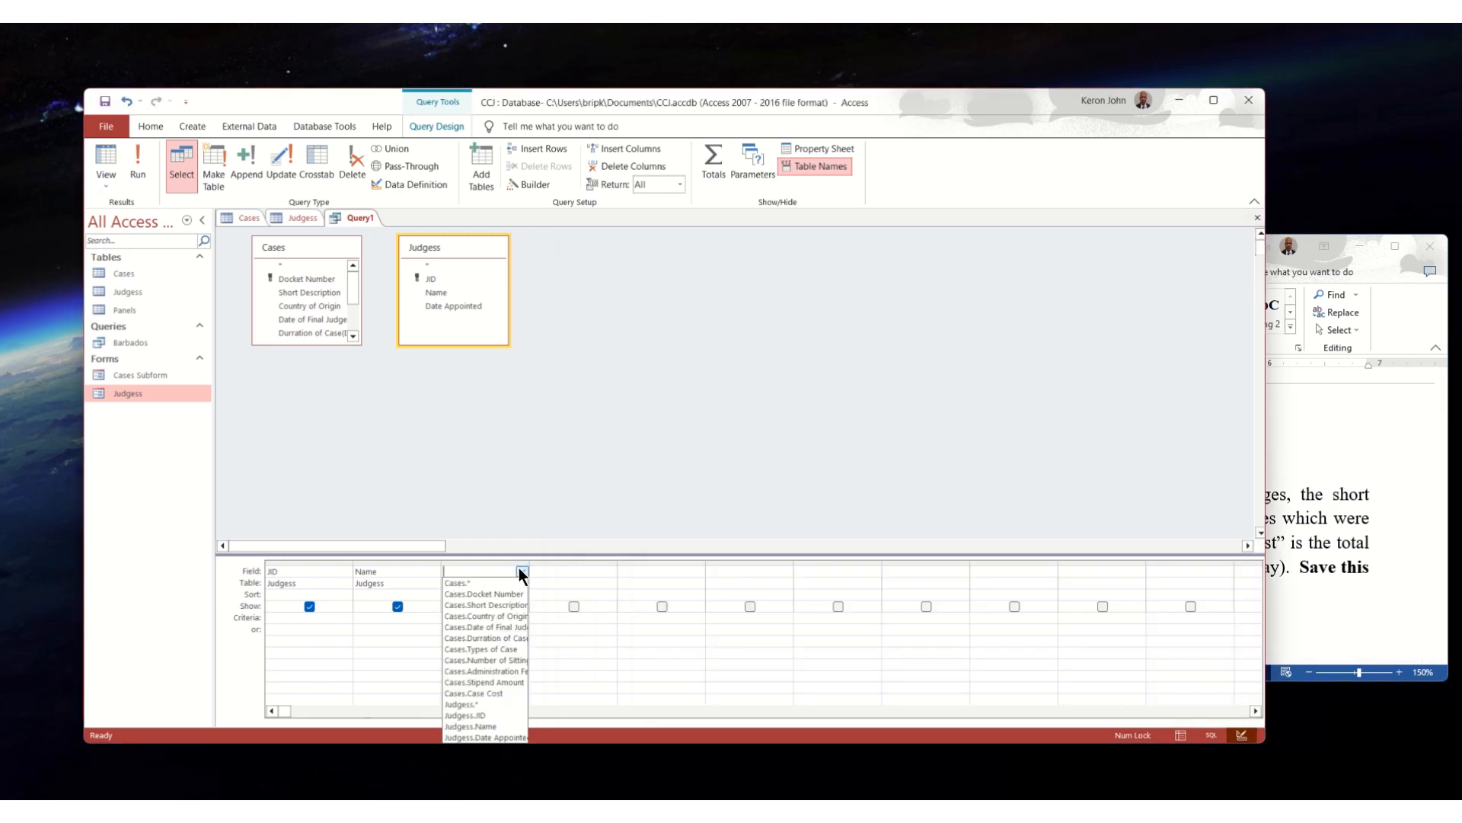
pyautogui.click(496, 606)
# - Check the next required field in the Word assignment and add Country of Origin from Cases to the query
pyautogui.click(1385, 475)
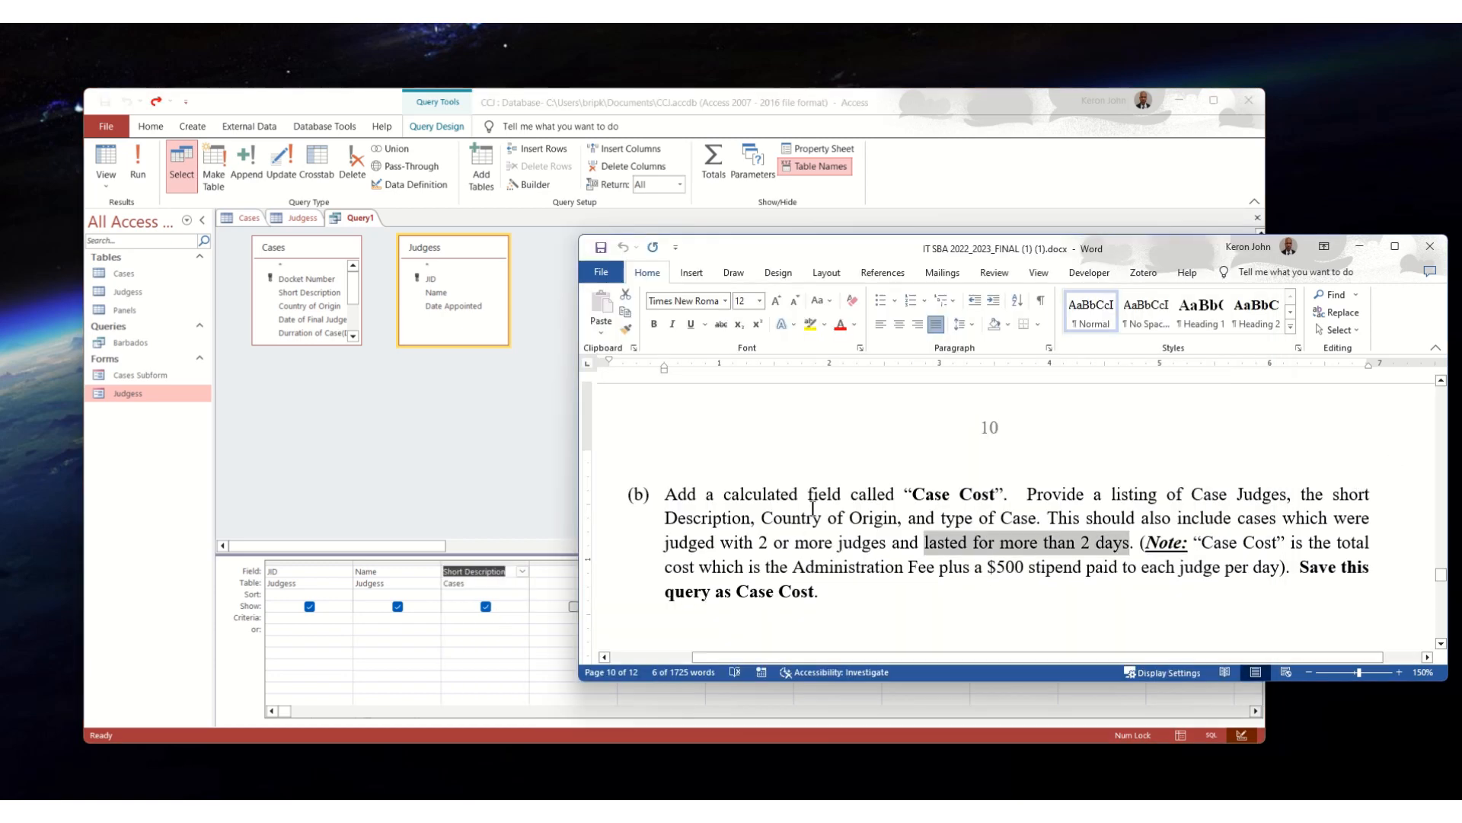
pyautogui.click(552, 573)
pyautogui.click(611, 571)
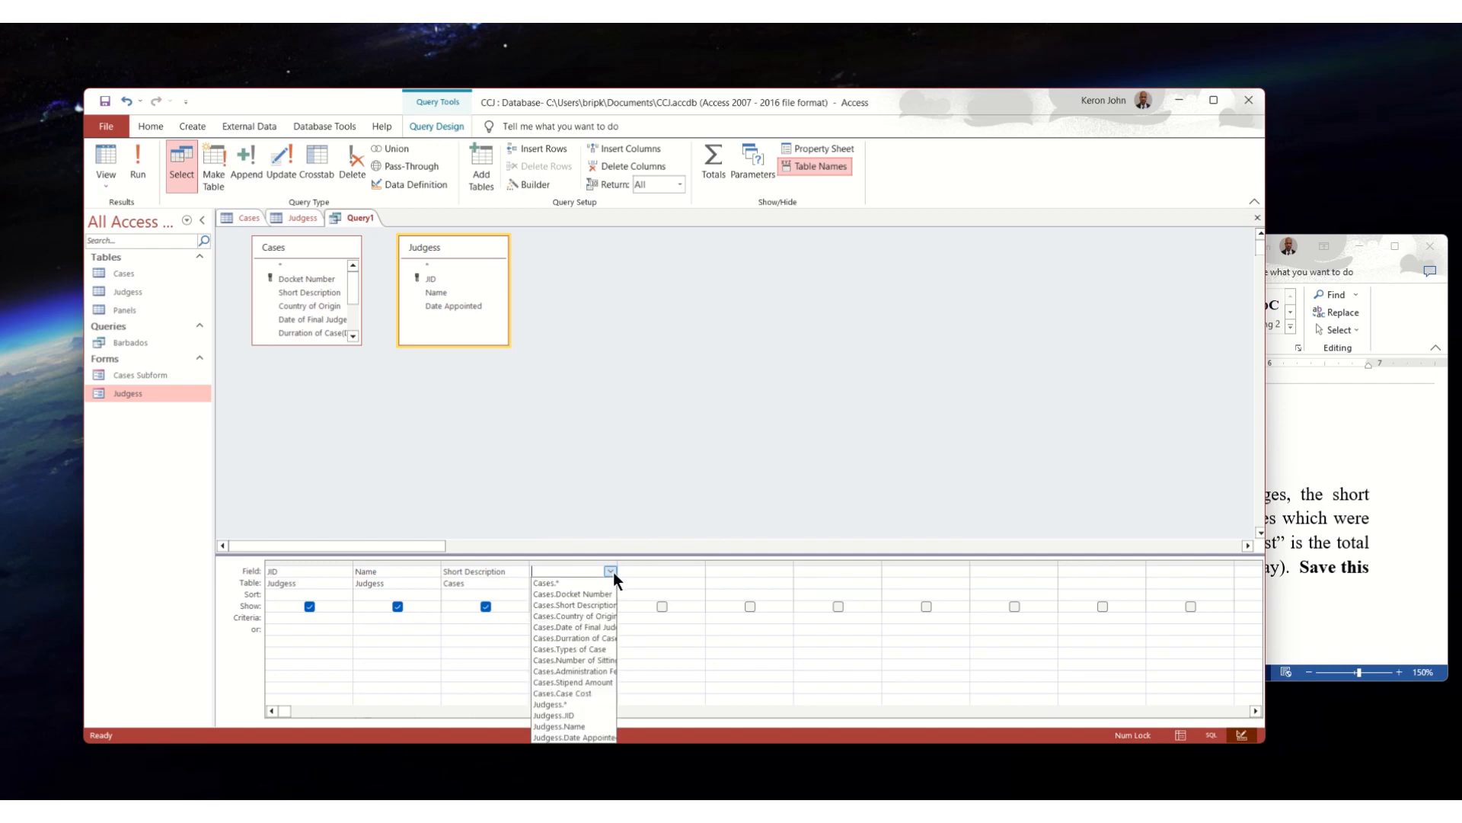
pyautogui.click(592, 615)
# - Consult the Word assignment again and add the Types of Case field from Cases to the query
pyautogui.click(1266, 550)
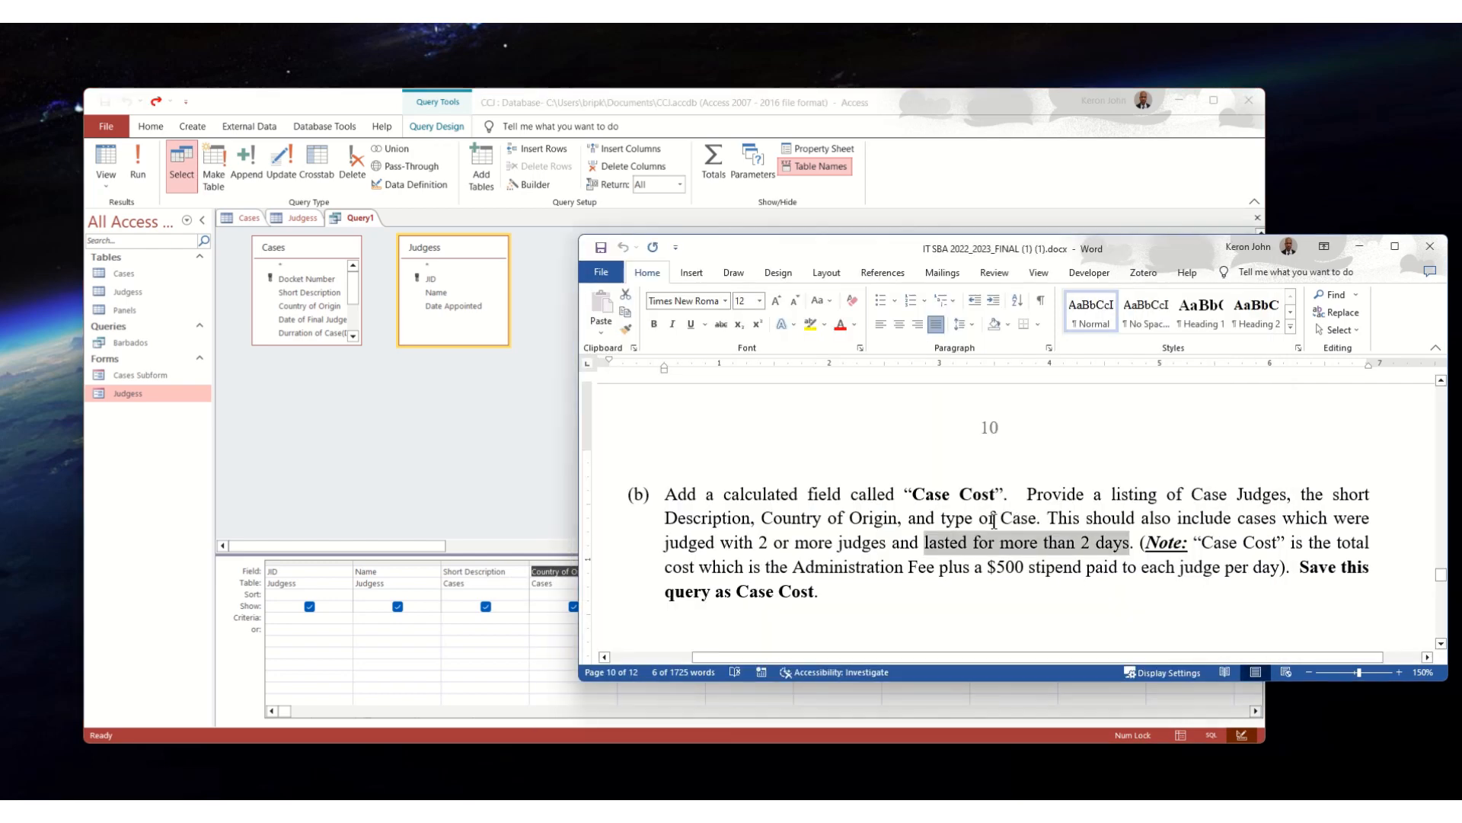
pyautogui.click(428, 547)
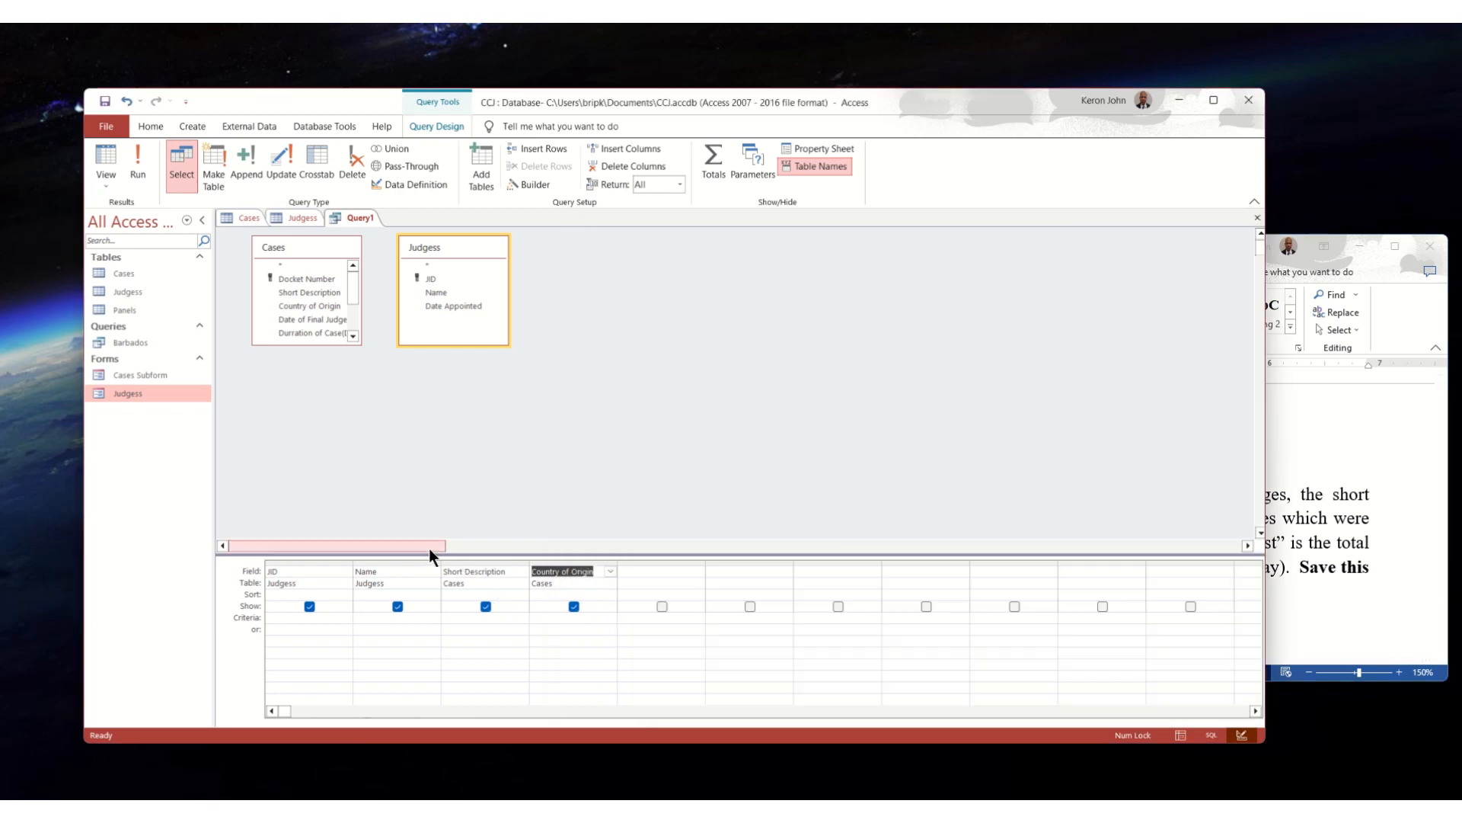
pyautogui.click(660, 575)
pyautogui.click(698, 571)
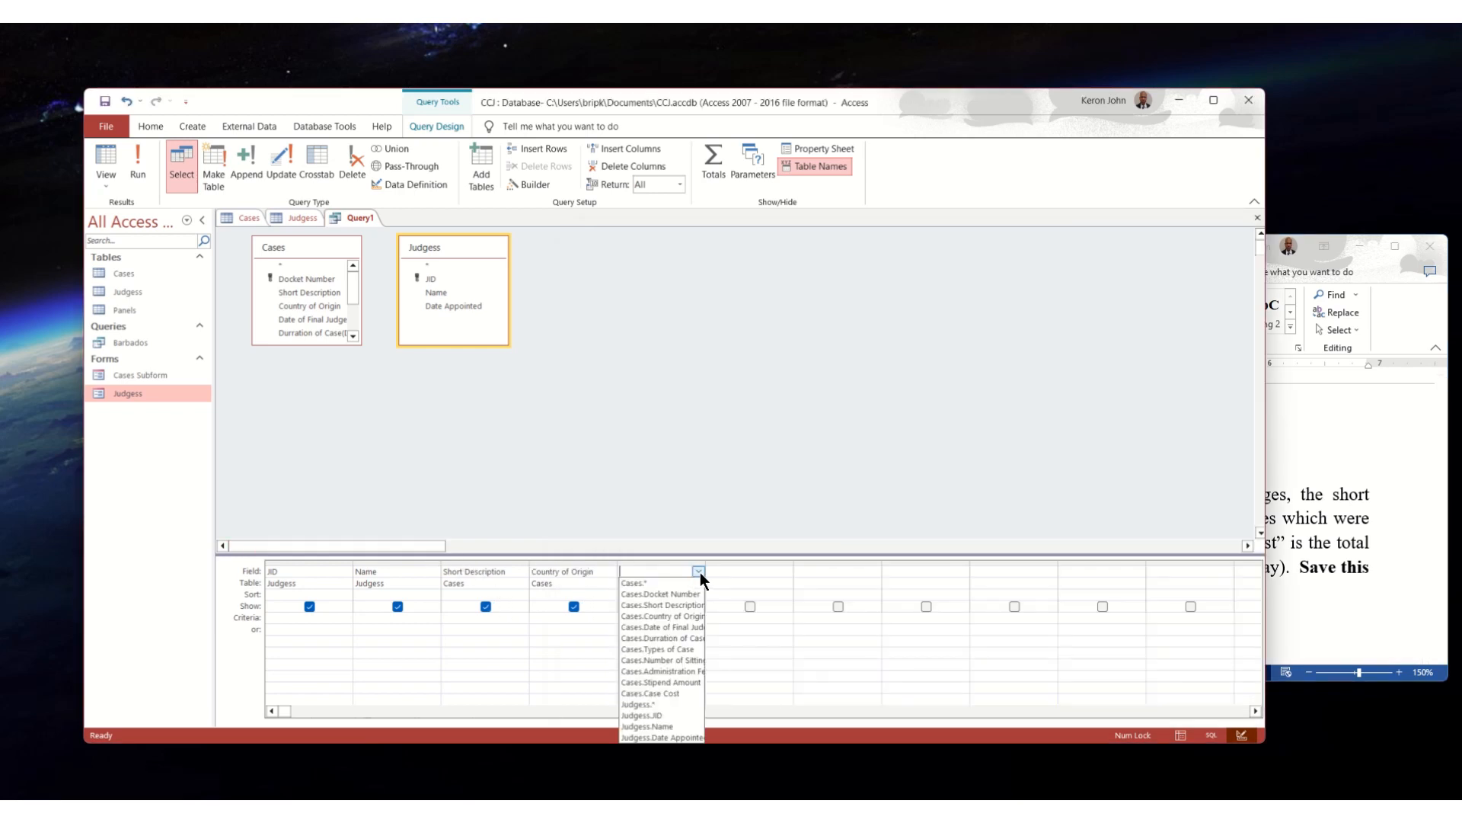
pyautogui.click(679, 647)
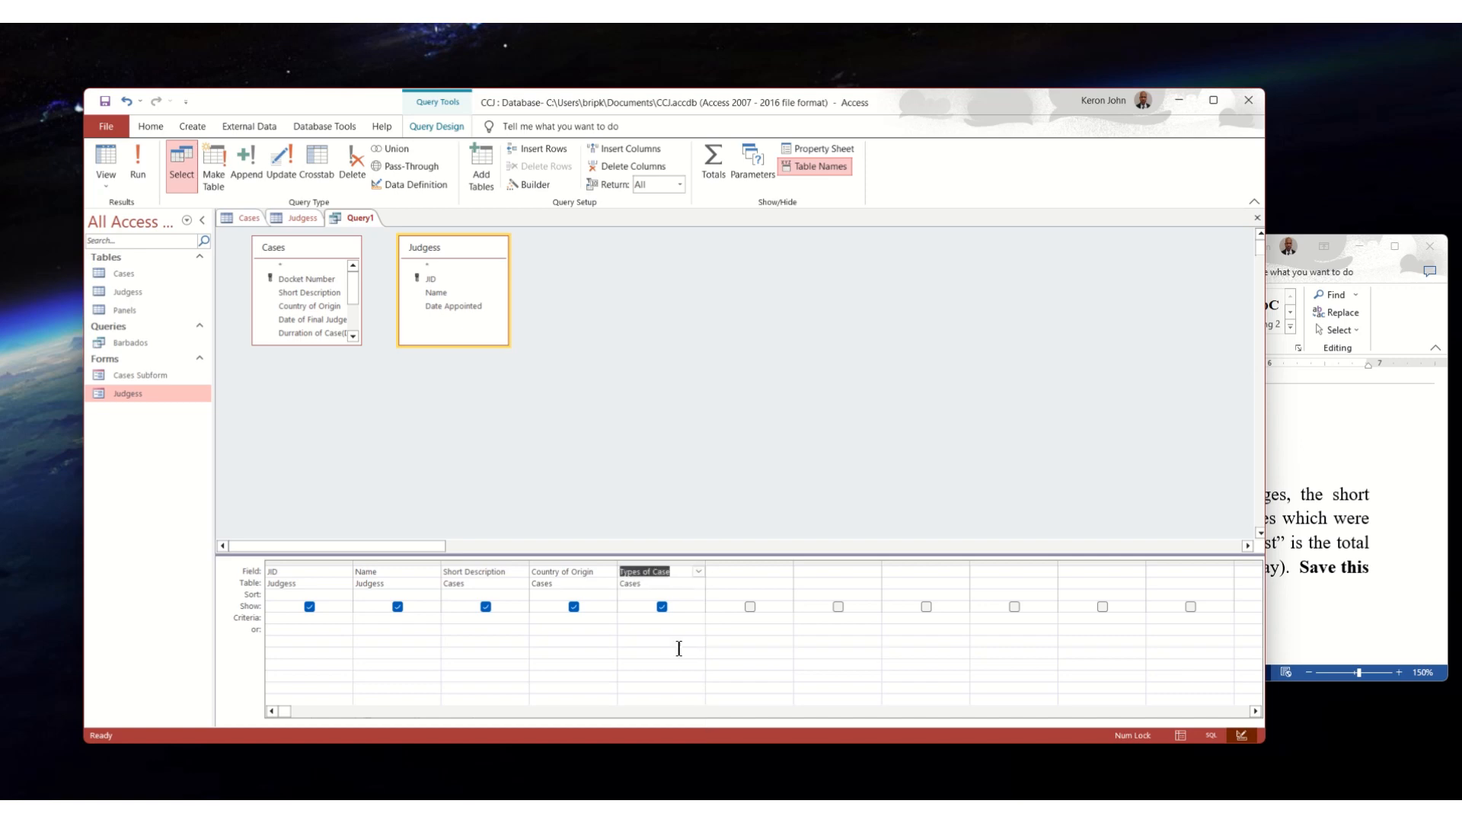
# - Check the judge-count requirement in the Word assignment and add the Number of Sitting Judges field to the query with the criterion >=2
pyautogui.click(1369, 536)
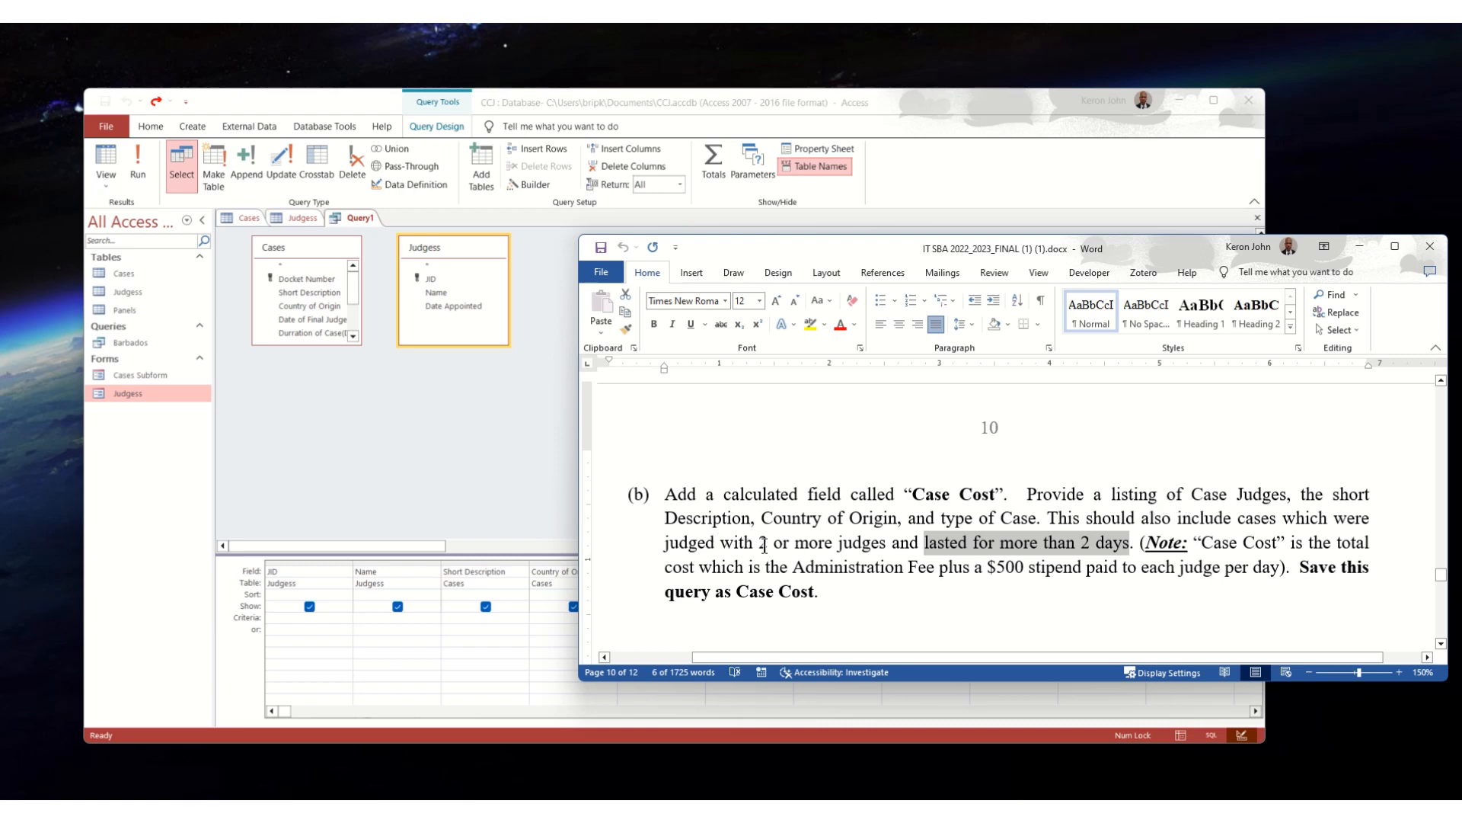
pyautogui.moveTo(891, 542); pyautogui.dragTo(758, 542)
pyautogui.moveTo(1017, 525); pyautogui.dragTo(1241, 524)
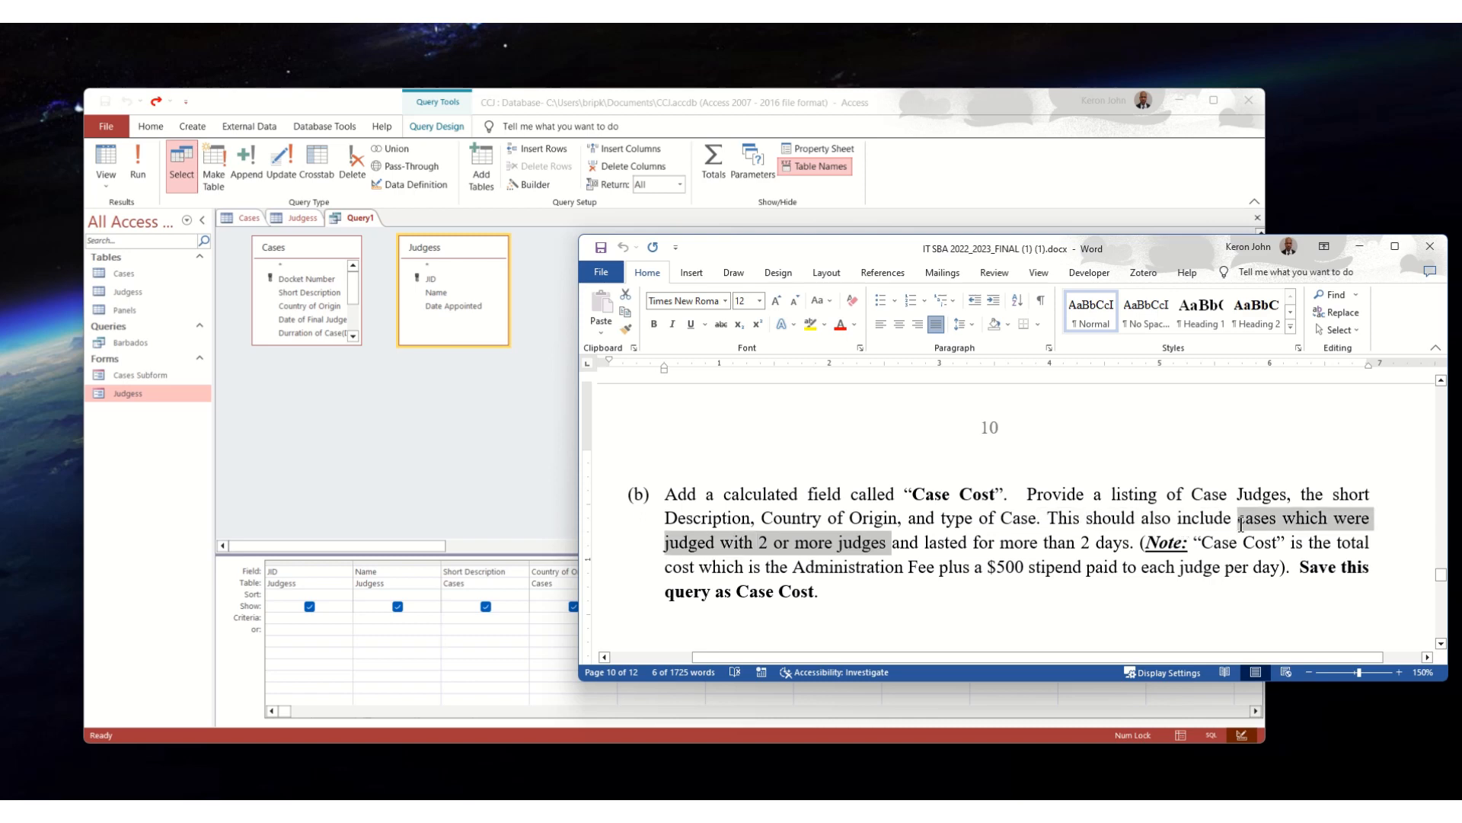
pyautogui.click(433, 551)
pyautogui.click(757, 572)
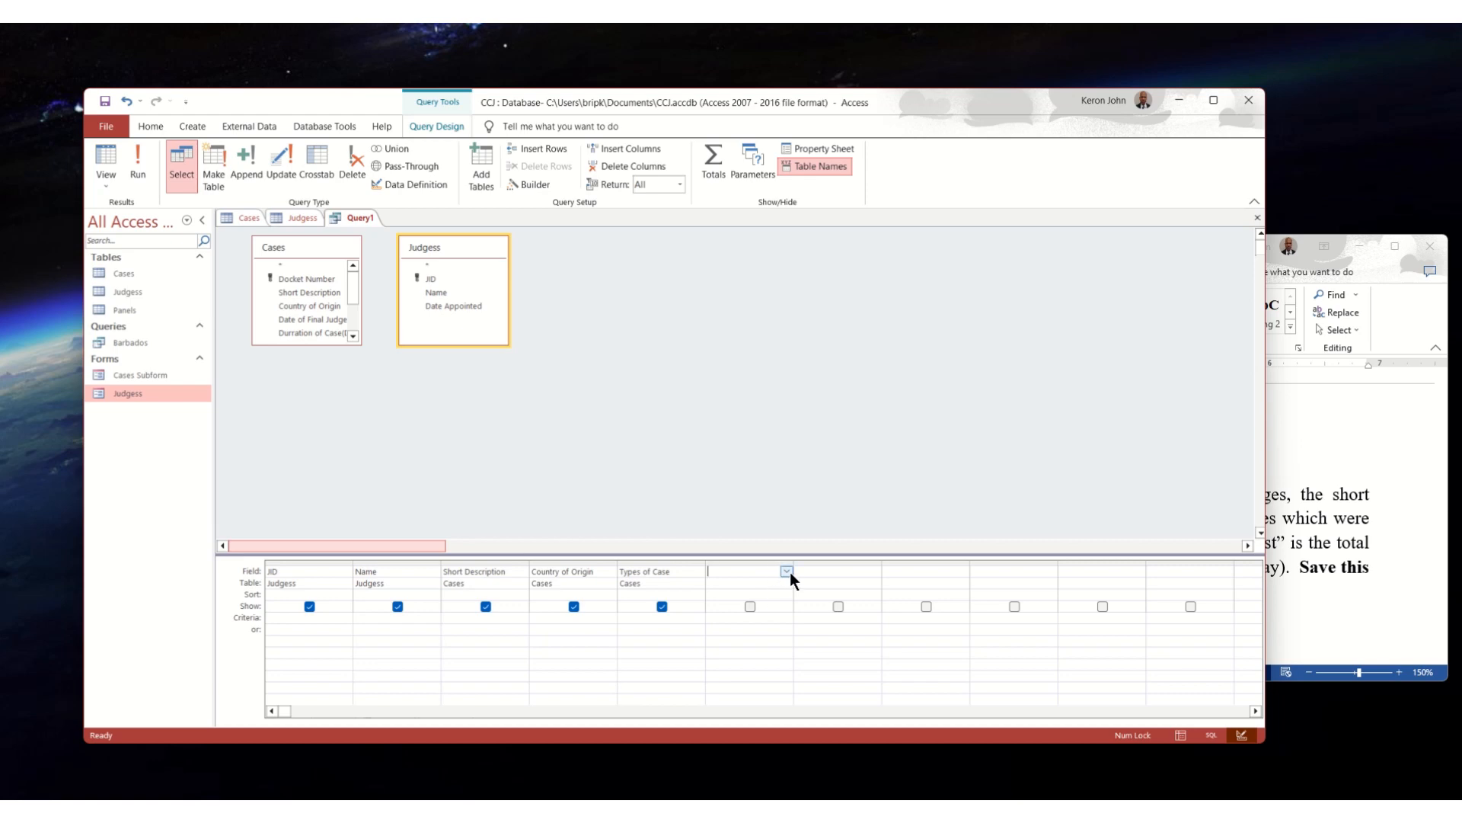
pyautogui.click(788, 572)
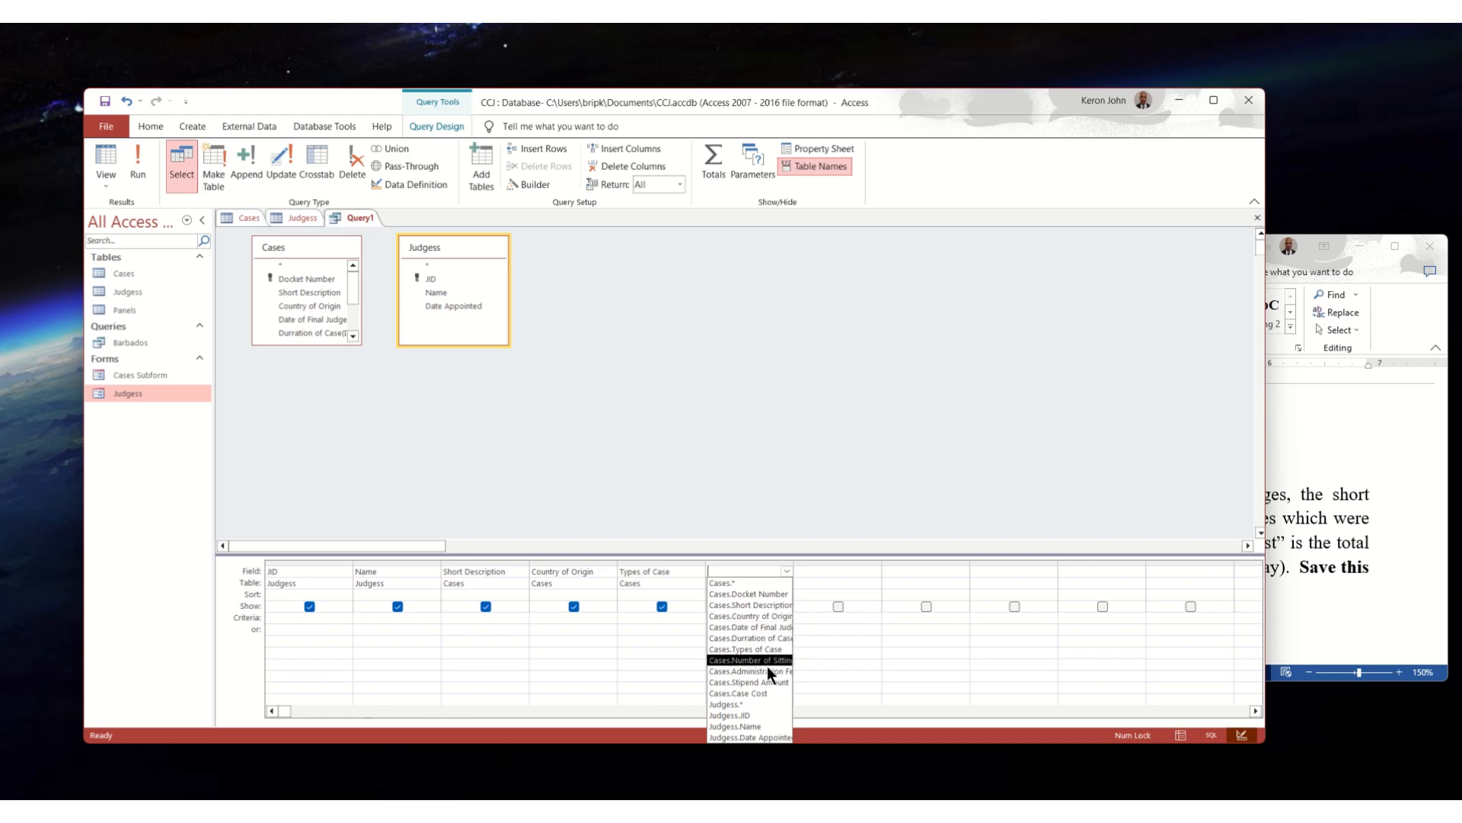
pyautogui.click(1331, 515)
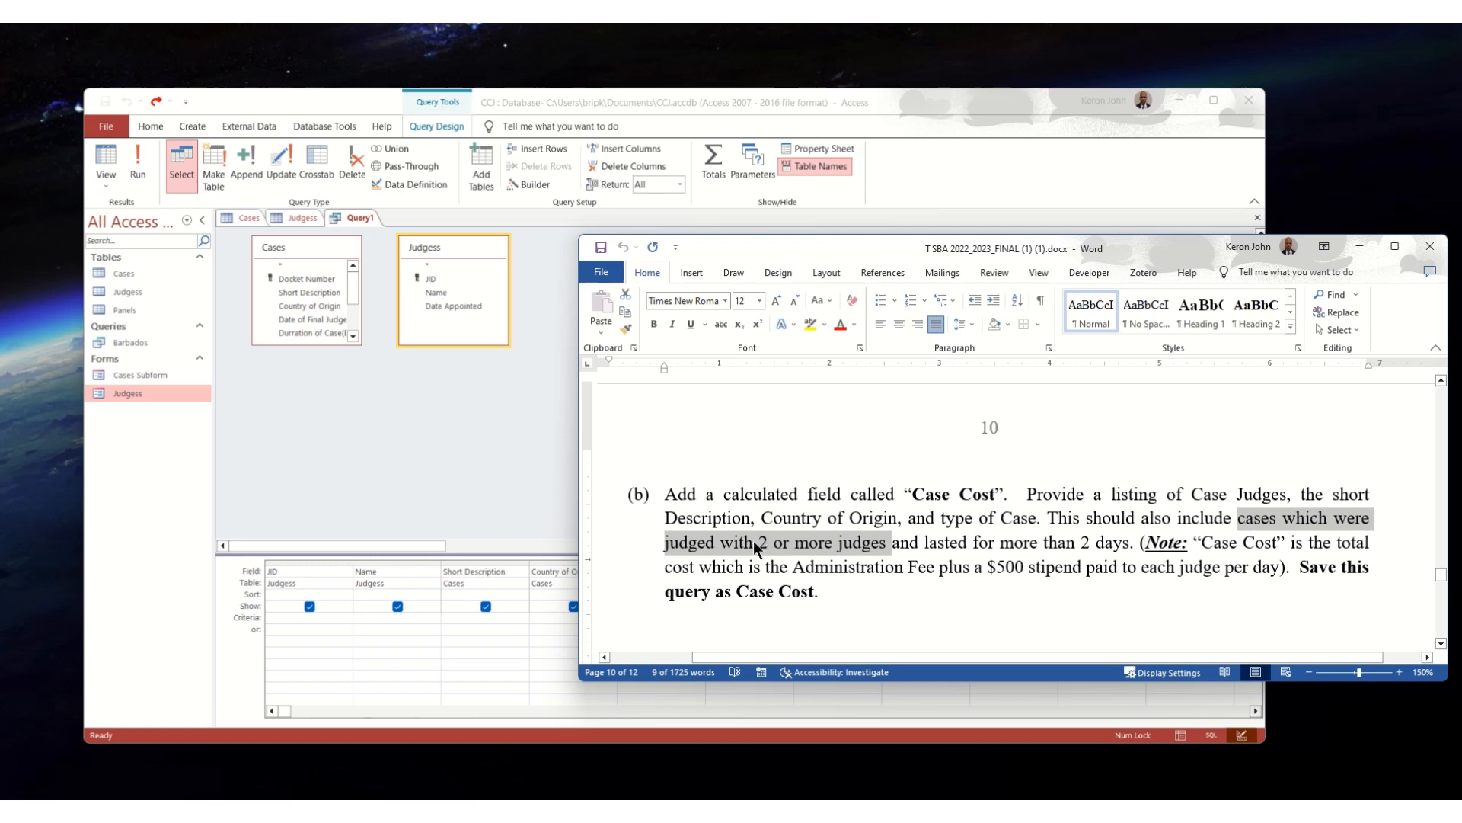
pyautogui.click(409, 544)
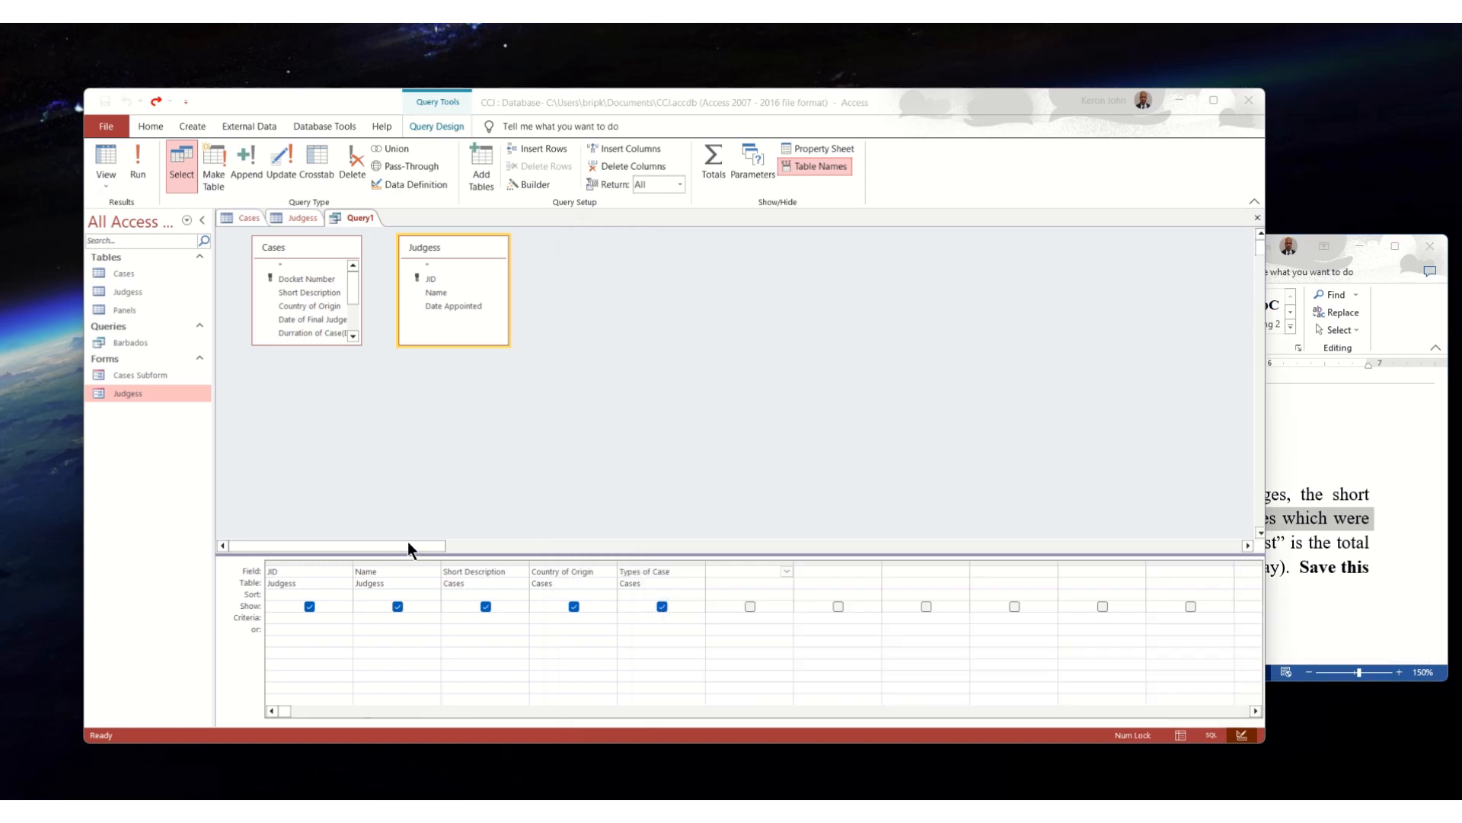
pyautogui.click(787, 570)
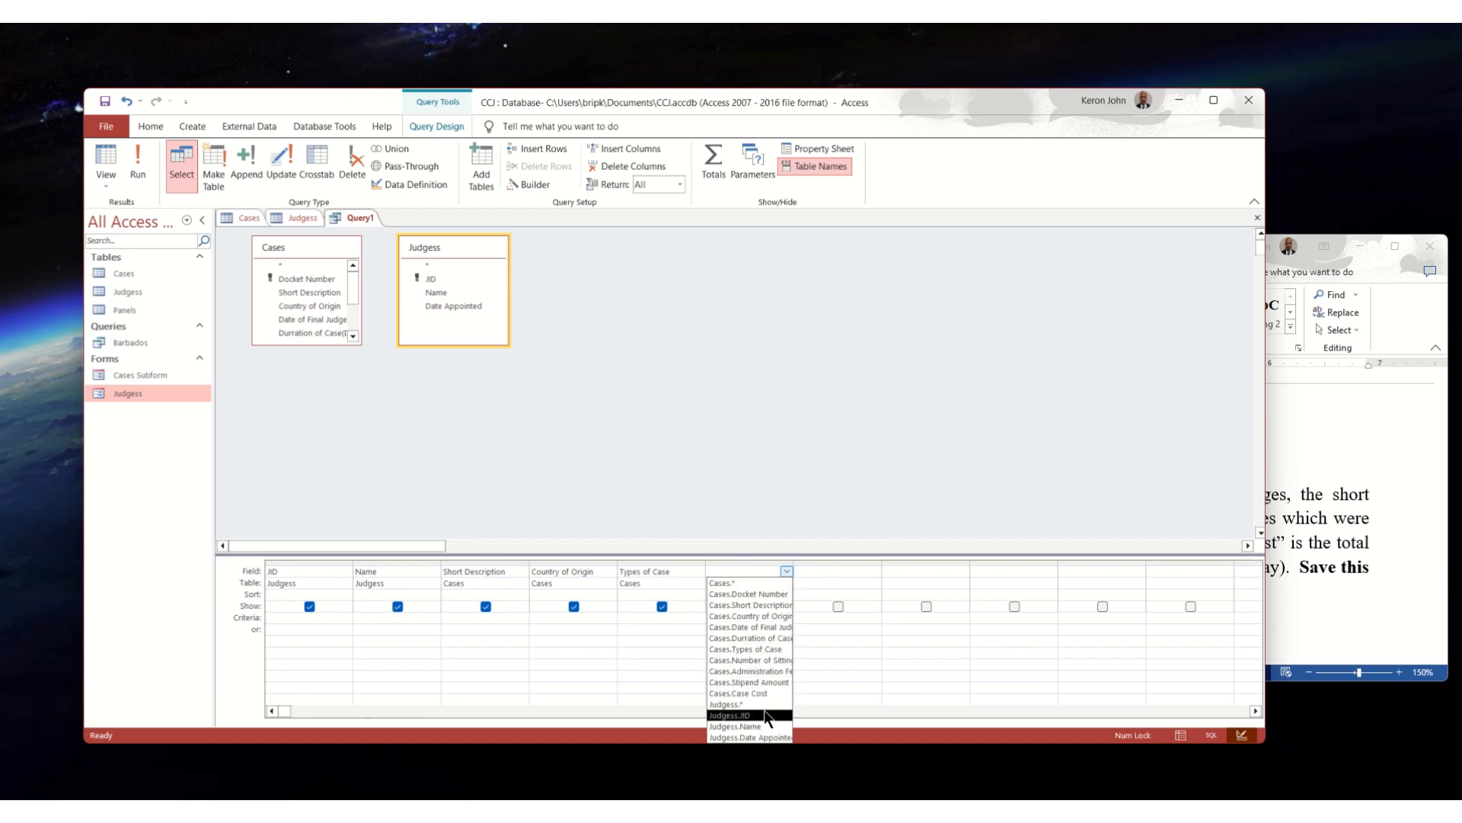
pyautogui.click(755, 661)
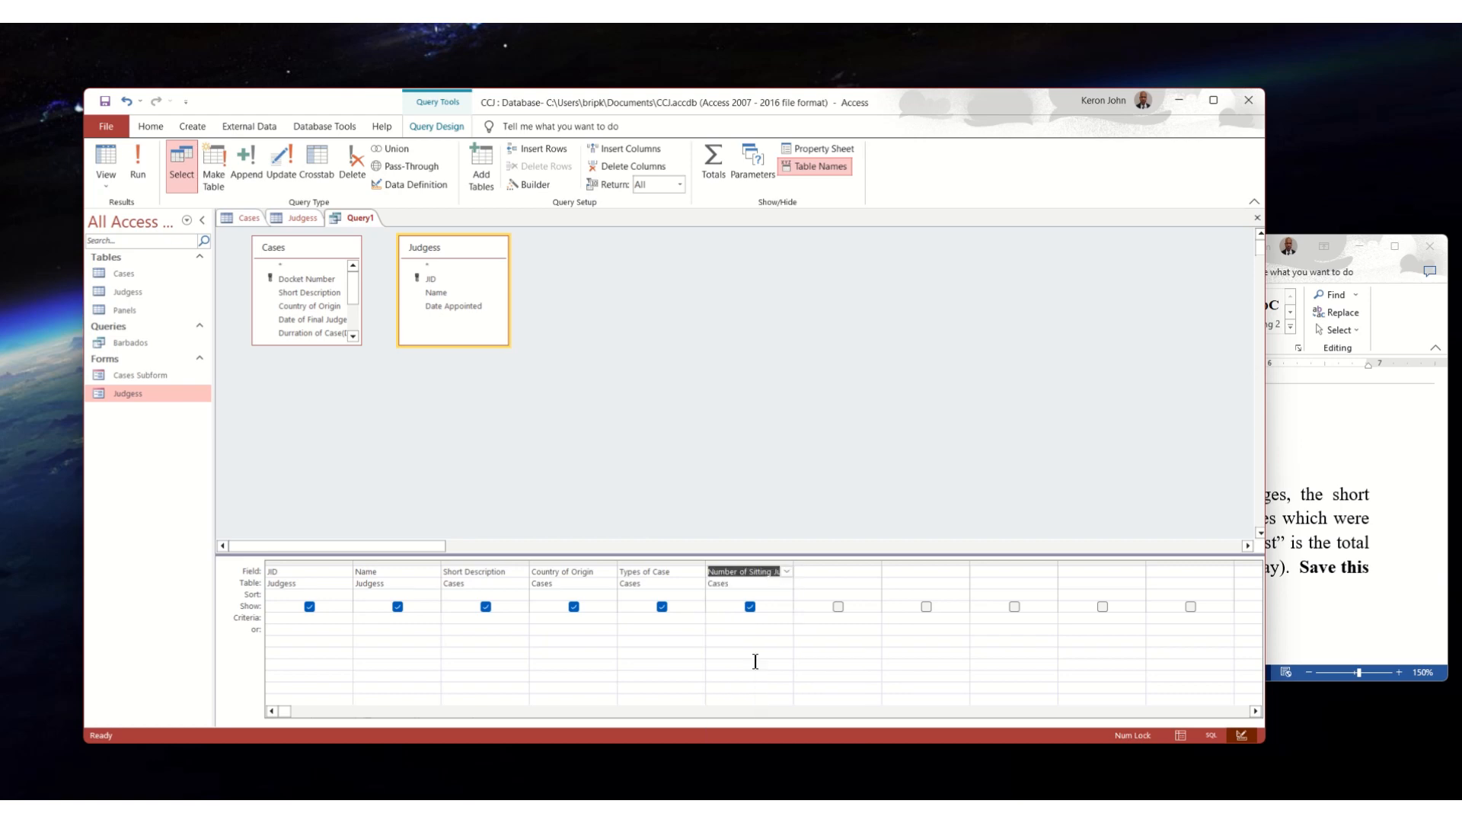
pyautogui.click(731, 621)
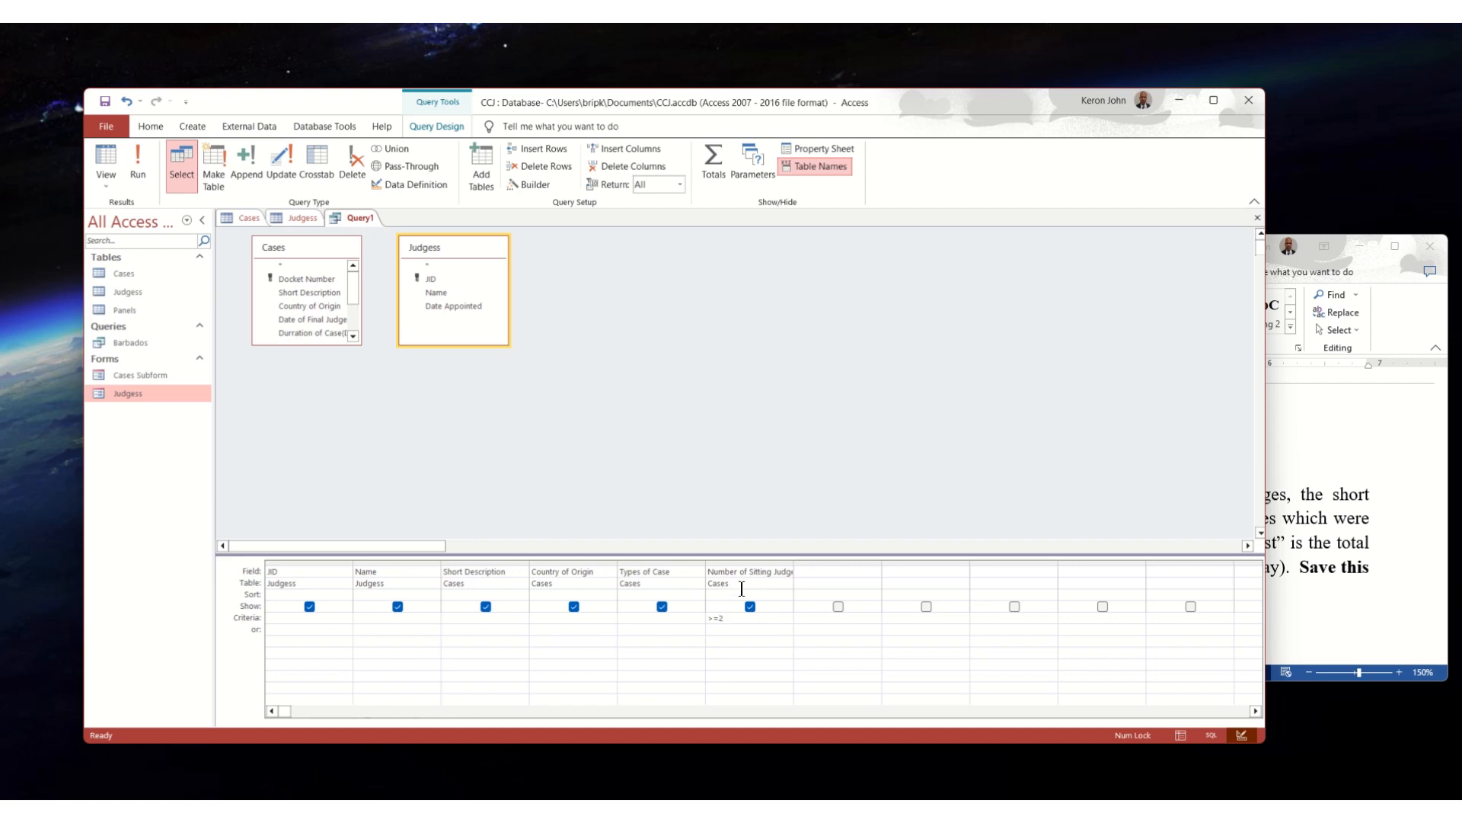
# - Check the duration requirement in the Word assignment and add the Durration of Case(Days) field to the query with the criterion >2
pyautogui.click(1314, 495)
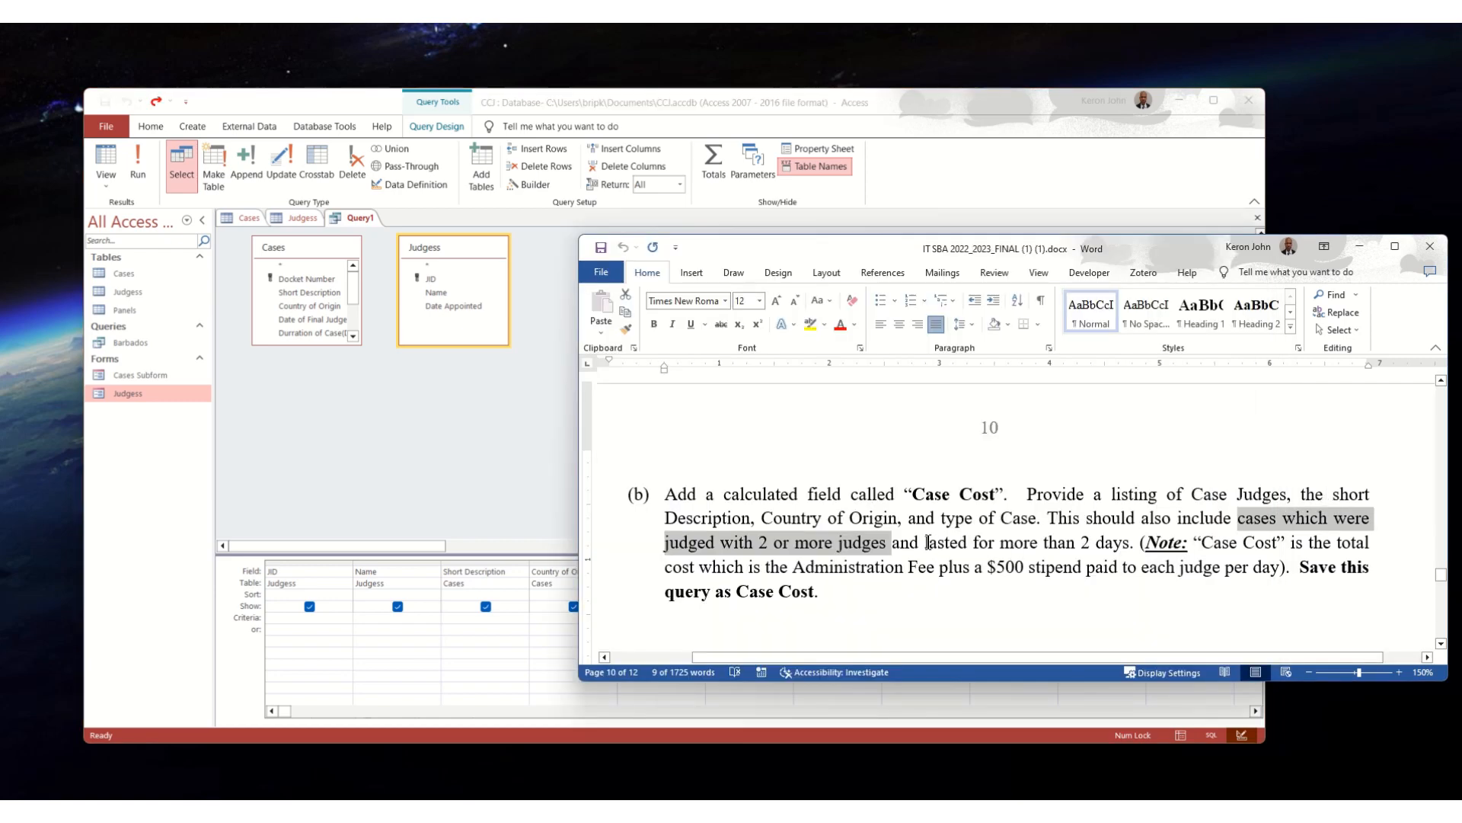
pyautogui.moveTo(925, 542); pyautogui.dragTo(1130, 543)
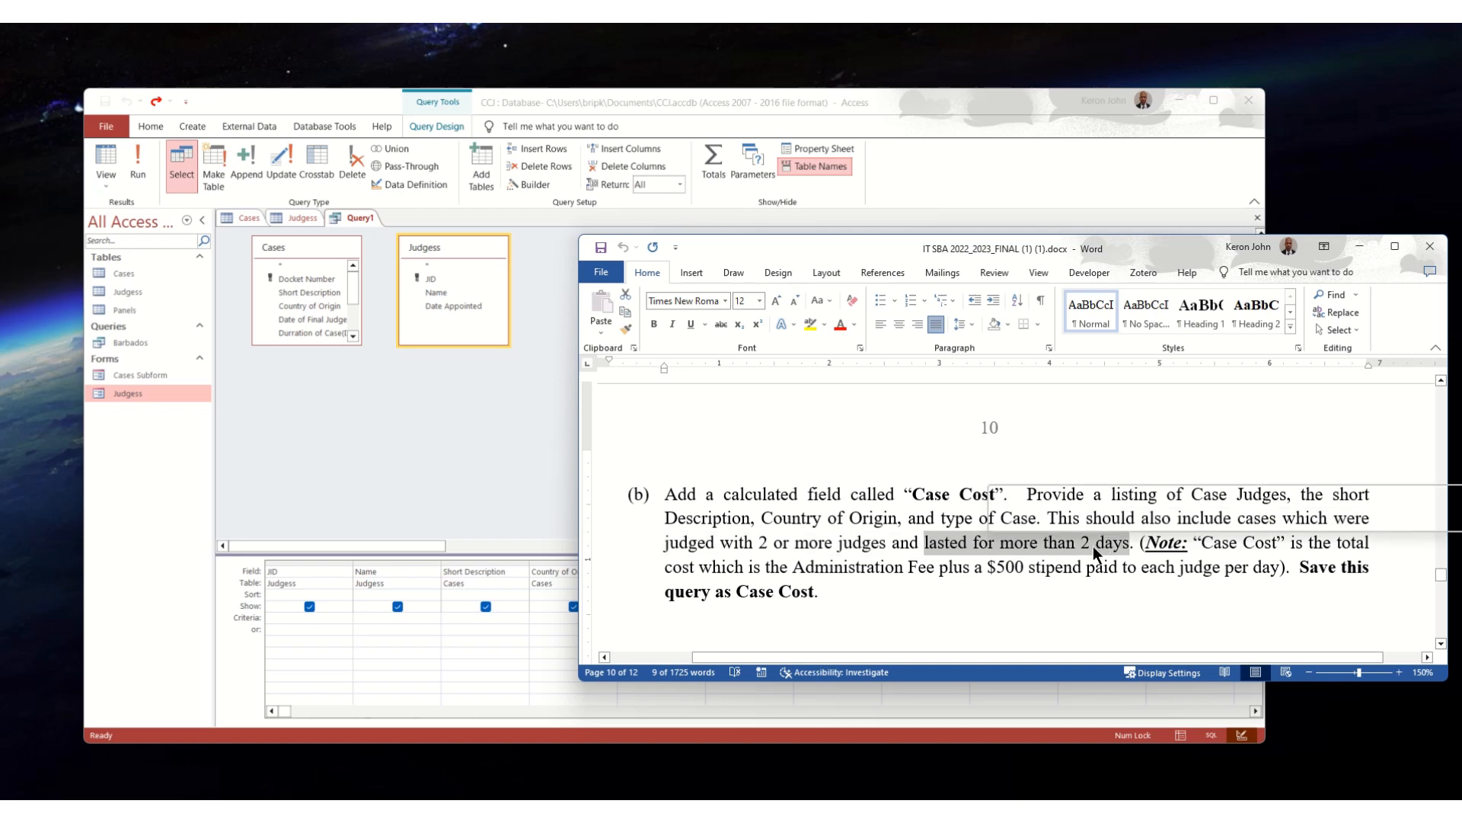
pyautogui.click(426, 551)
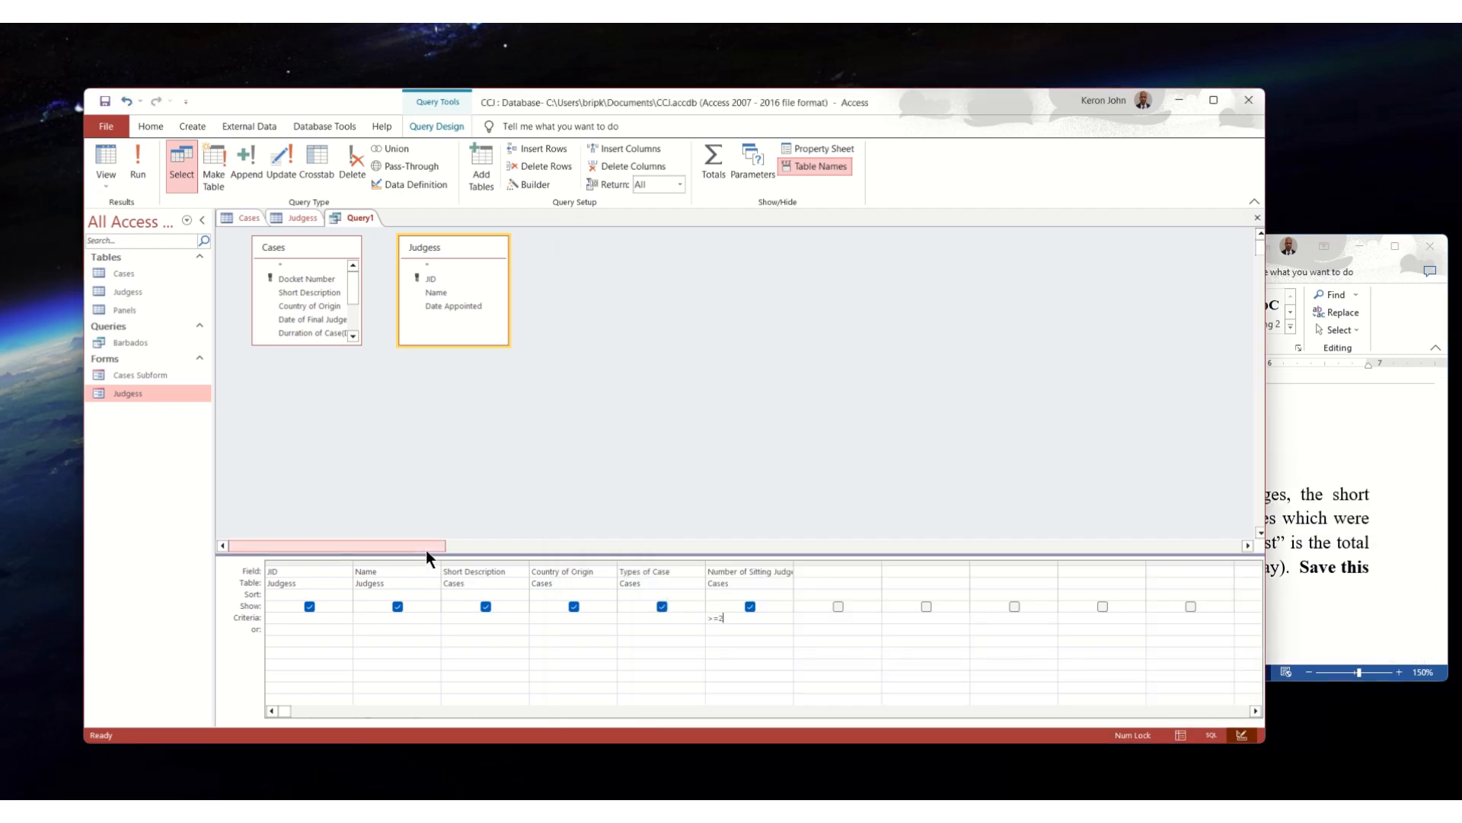
pyautogui.click(845, 573)
pyautogui.click(876, 571)
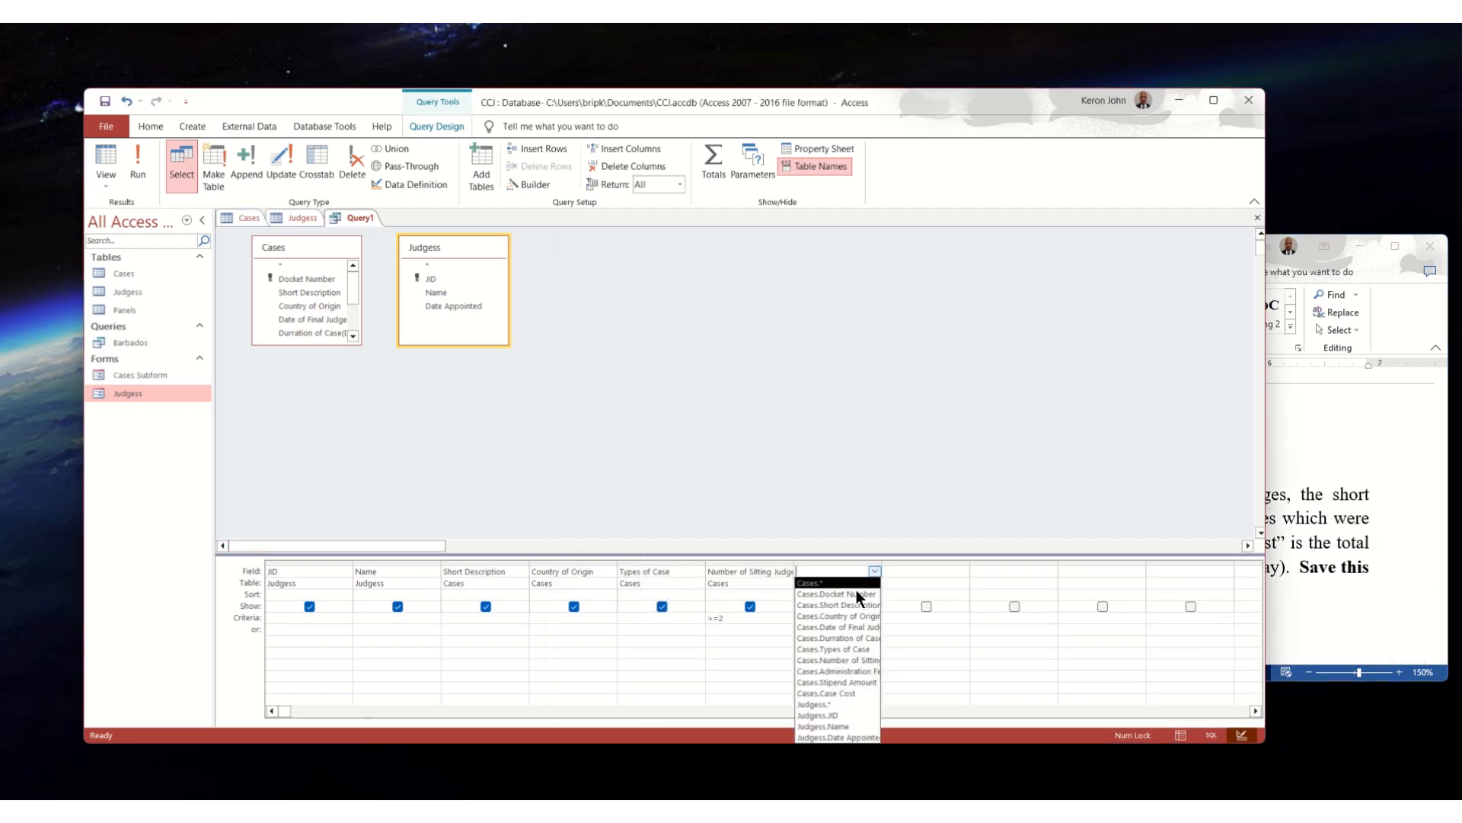
pyautogui.click(846, 638)
pyautogui.click(819, 619)
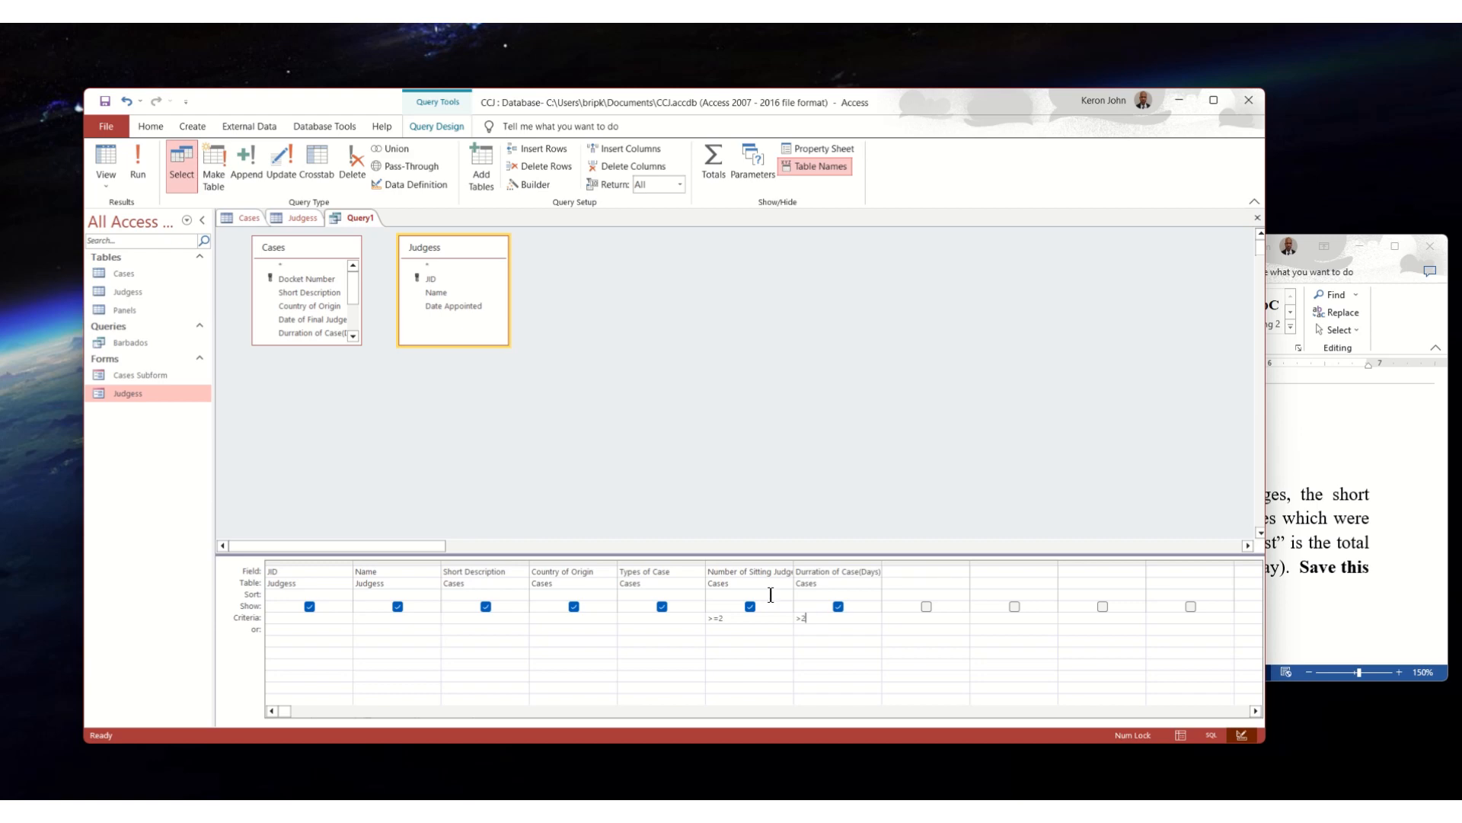
# - Switch to the Word assignment and examine how the note in part (b) defines the Case Cost calculation
pyautogui.click(909, 571)
pyautogui.click(1387, 509)
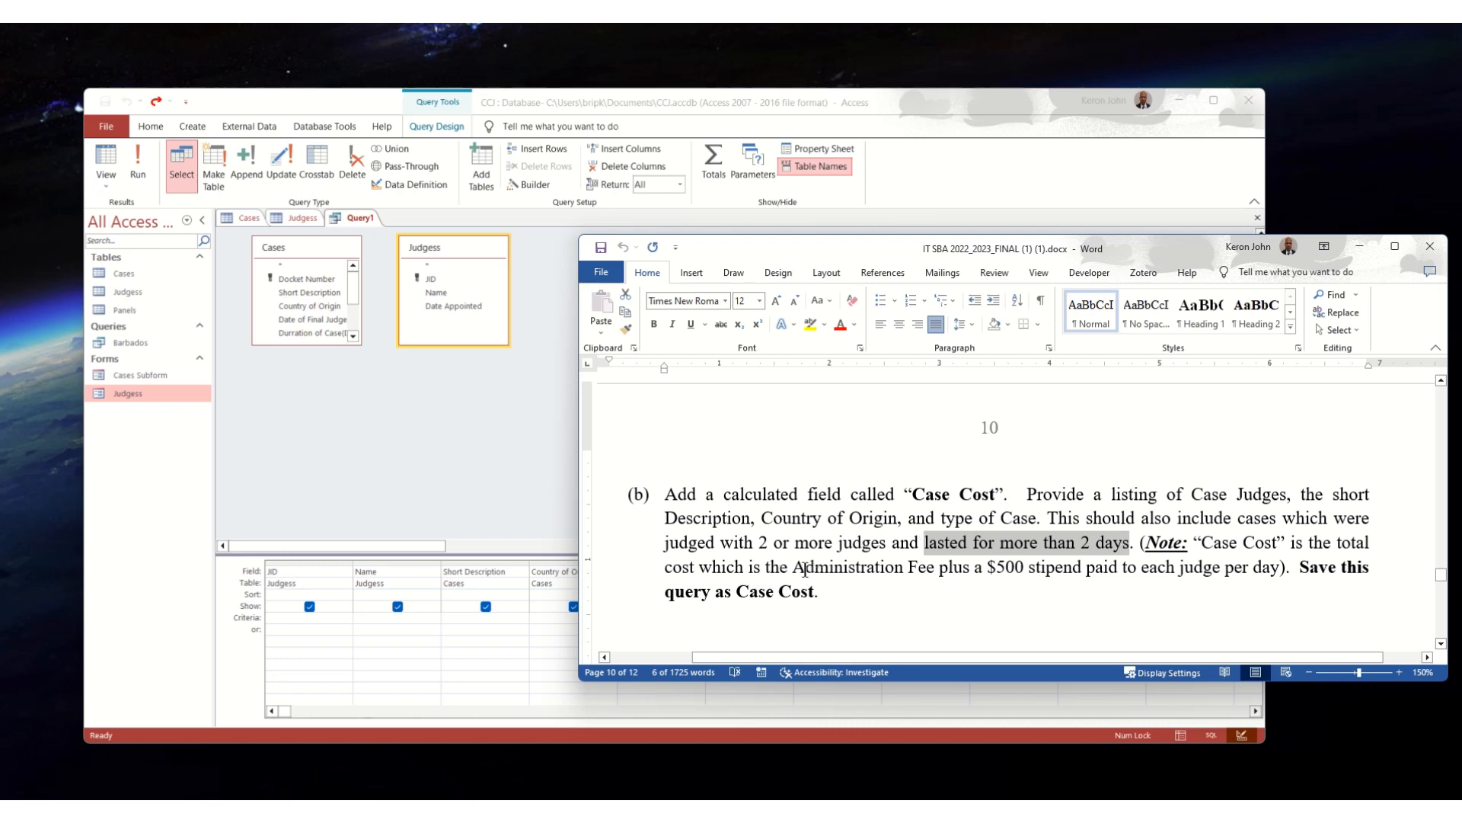
pyautogui.moveTo(796, 568); pyautogui.dragTo(1023, 572)
pyautogui.click(1054, 570)
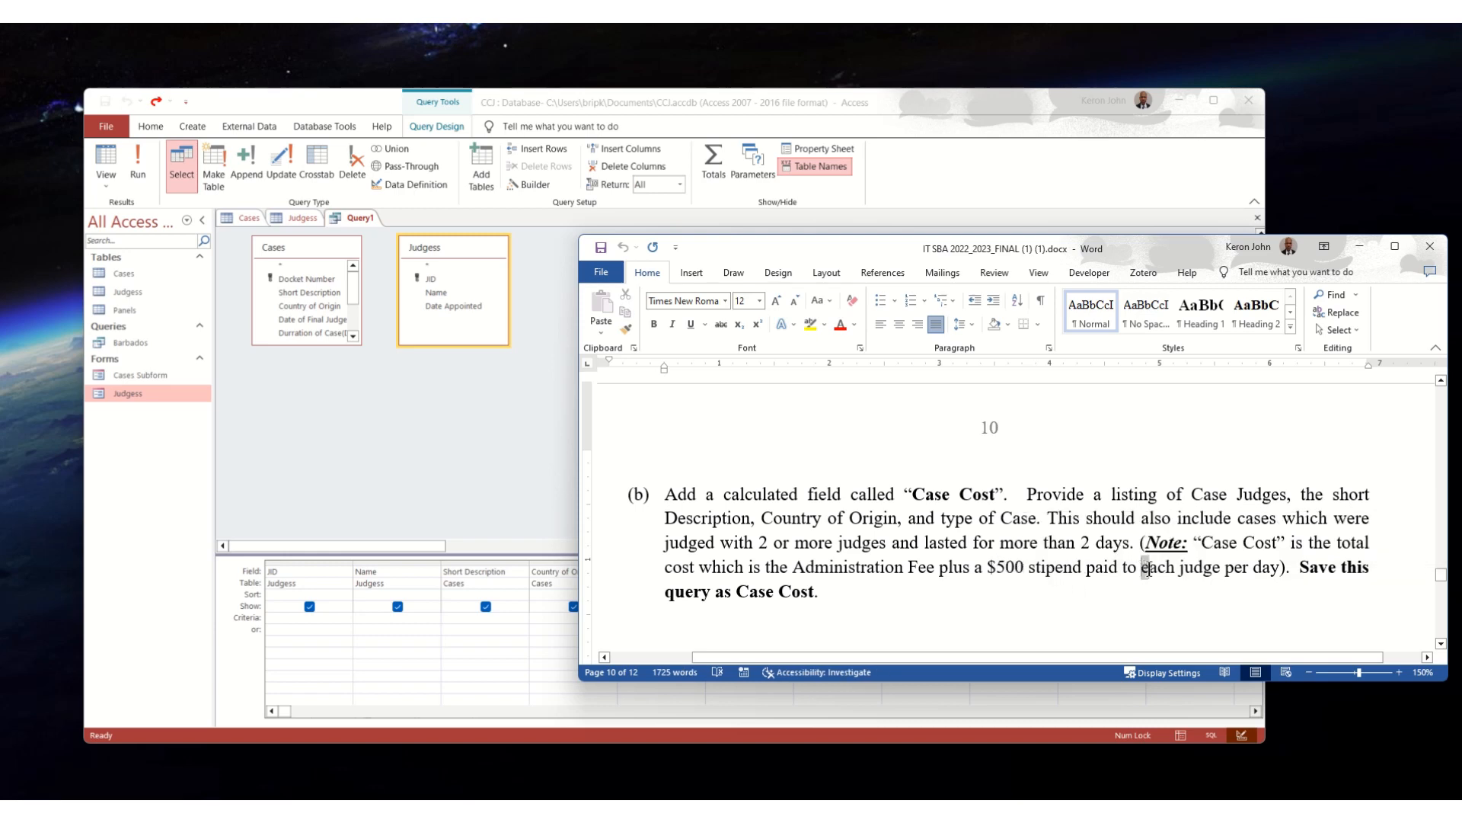
pyautogui.moveTo(1141, 569); pyautogui.dragTo(1204, 578)
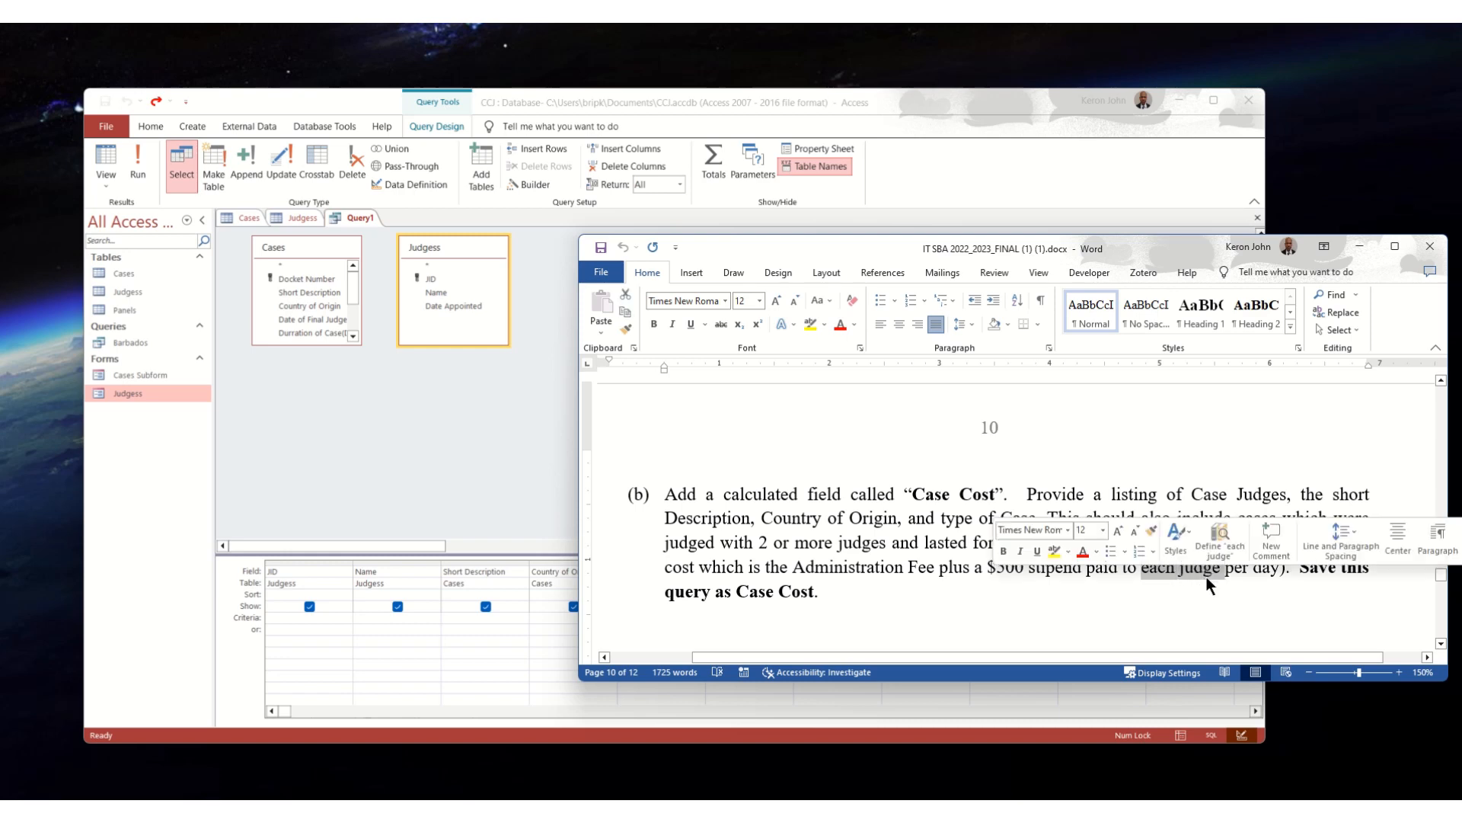
pyautogui.click(1245, 572)
pyautogui.moveTo(1252, 573); pyautogui.dragTo(1275, 575)
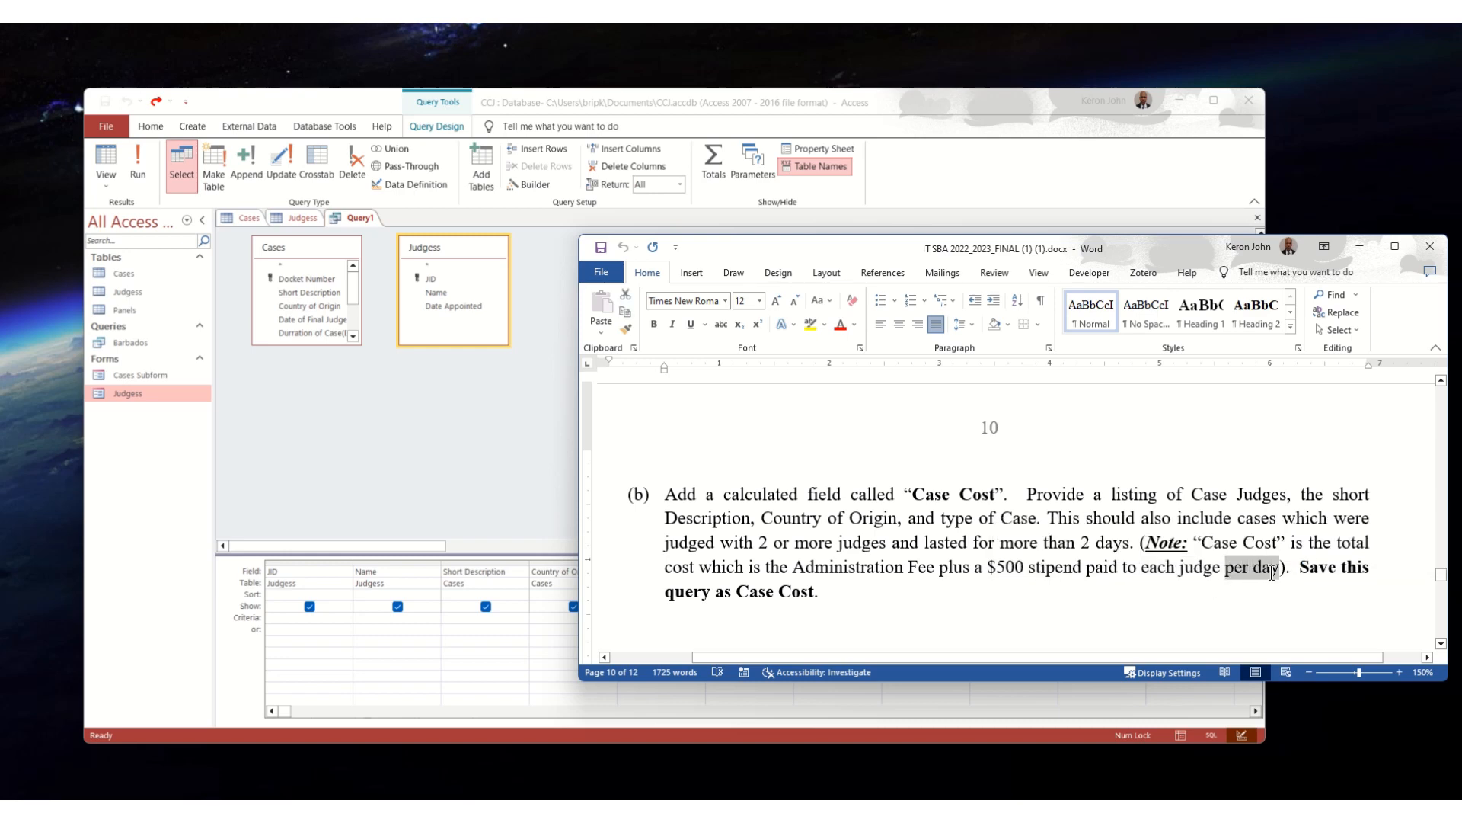
# - Switch back to Access, open the Expression Builder for the empty query column after Durration of Case(Days), and list the Cases table's fields
pyautogui.click(1227, 594)
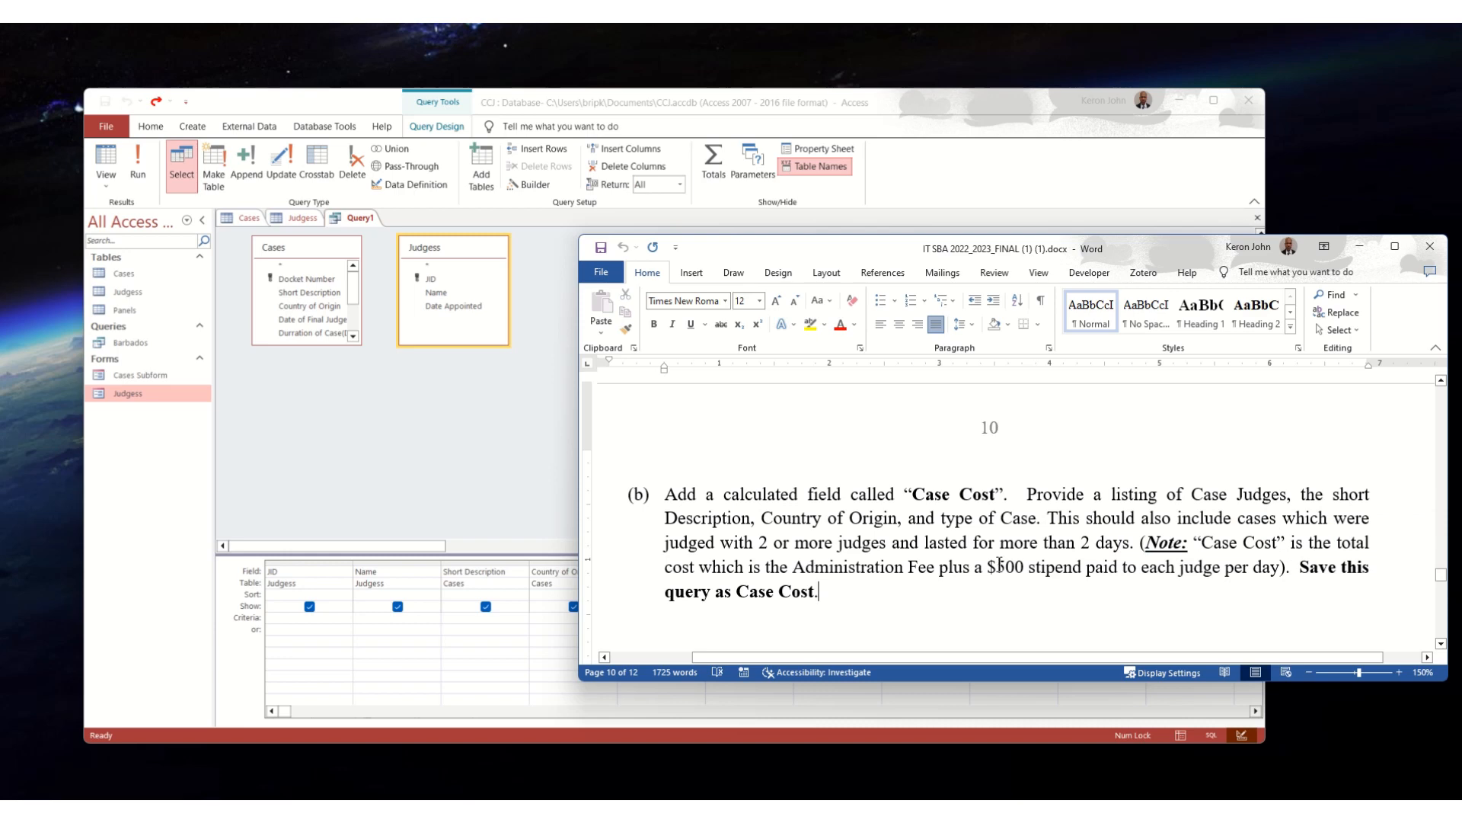
pyautogui.click(523, 481)
pyautogui.click(939, 573)
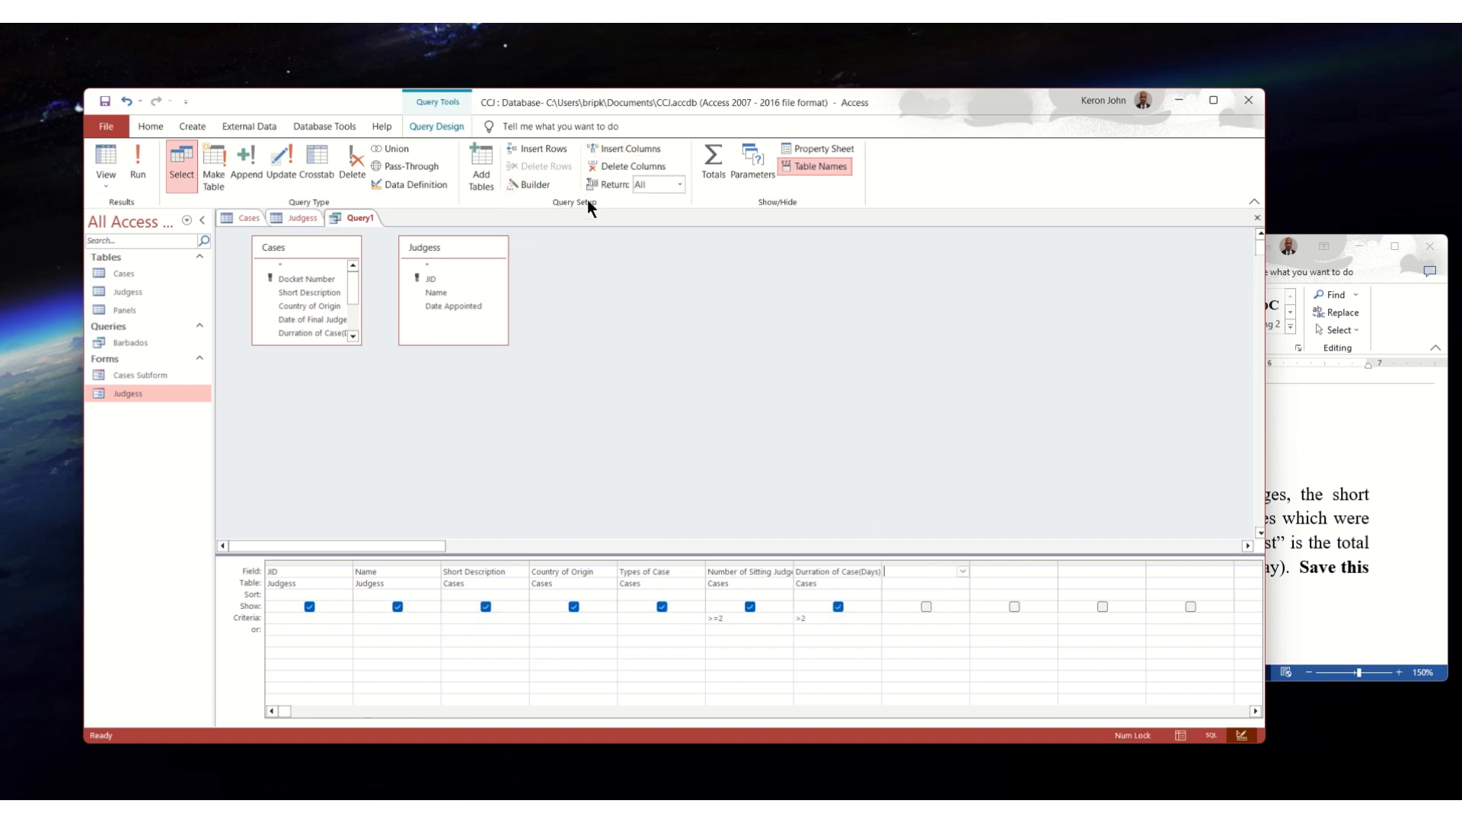
pyautogui.click(545, 187)
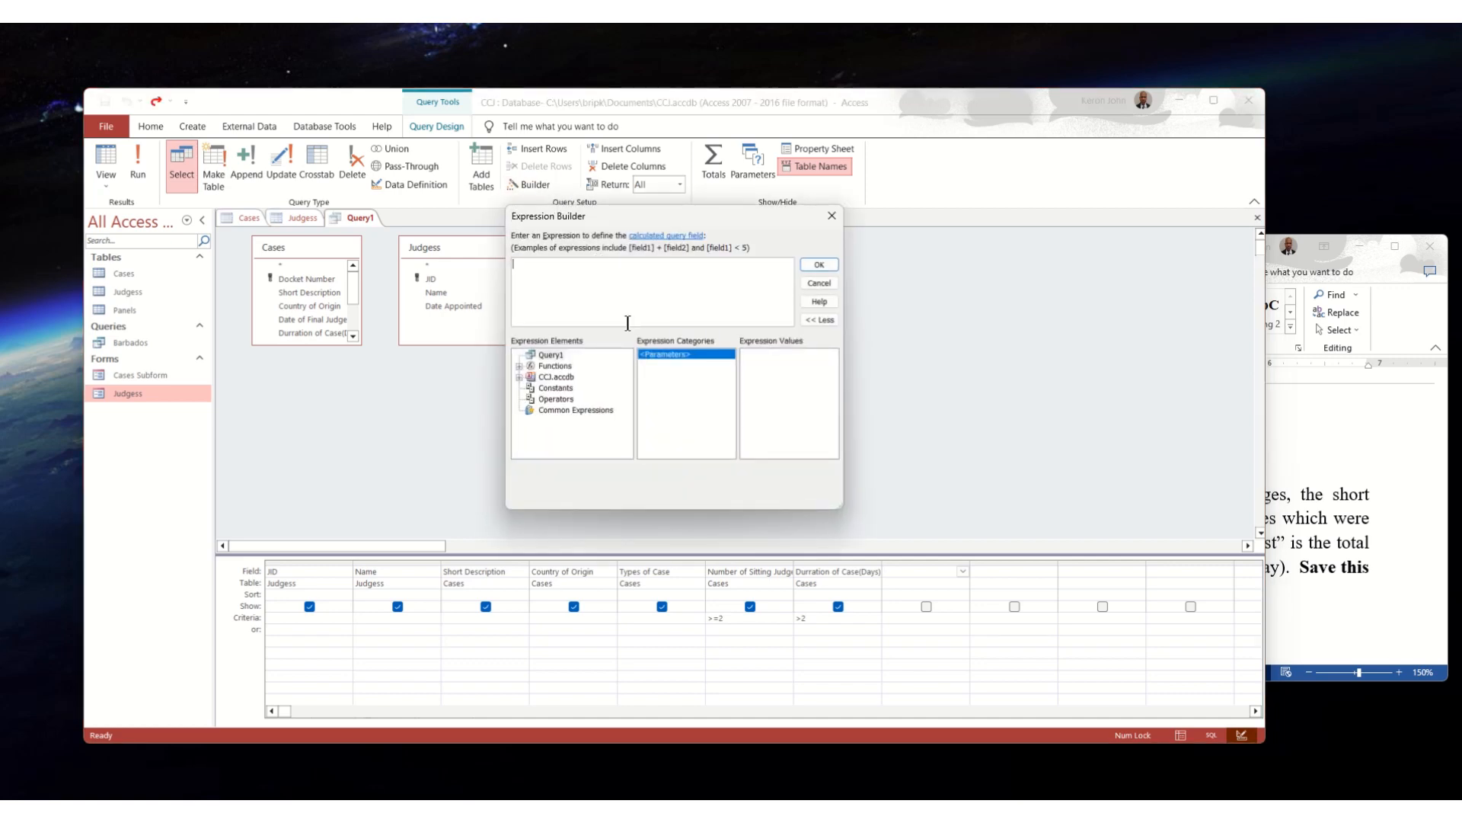
pyautogui.click(519, 377)
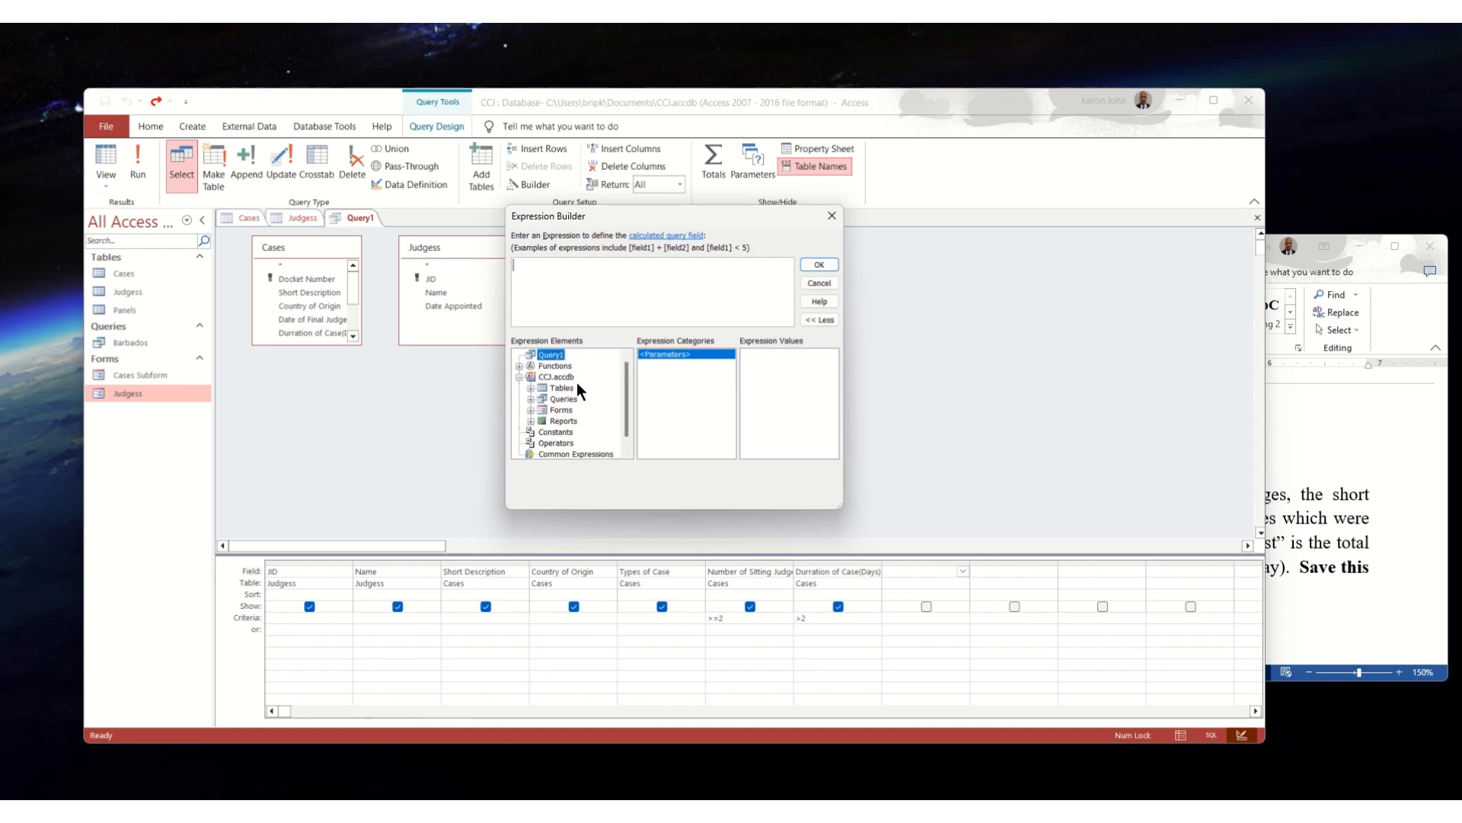
pyautogui.click(530, 388)
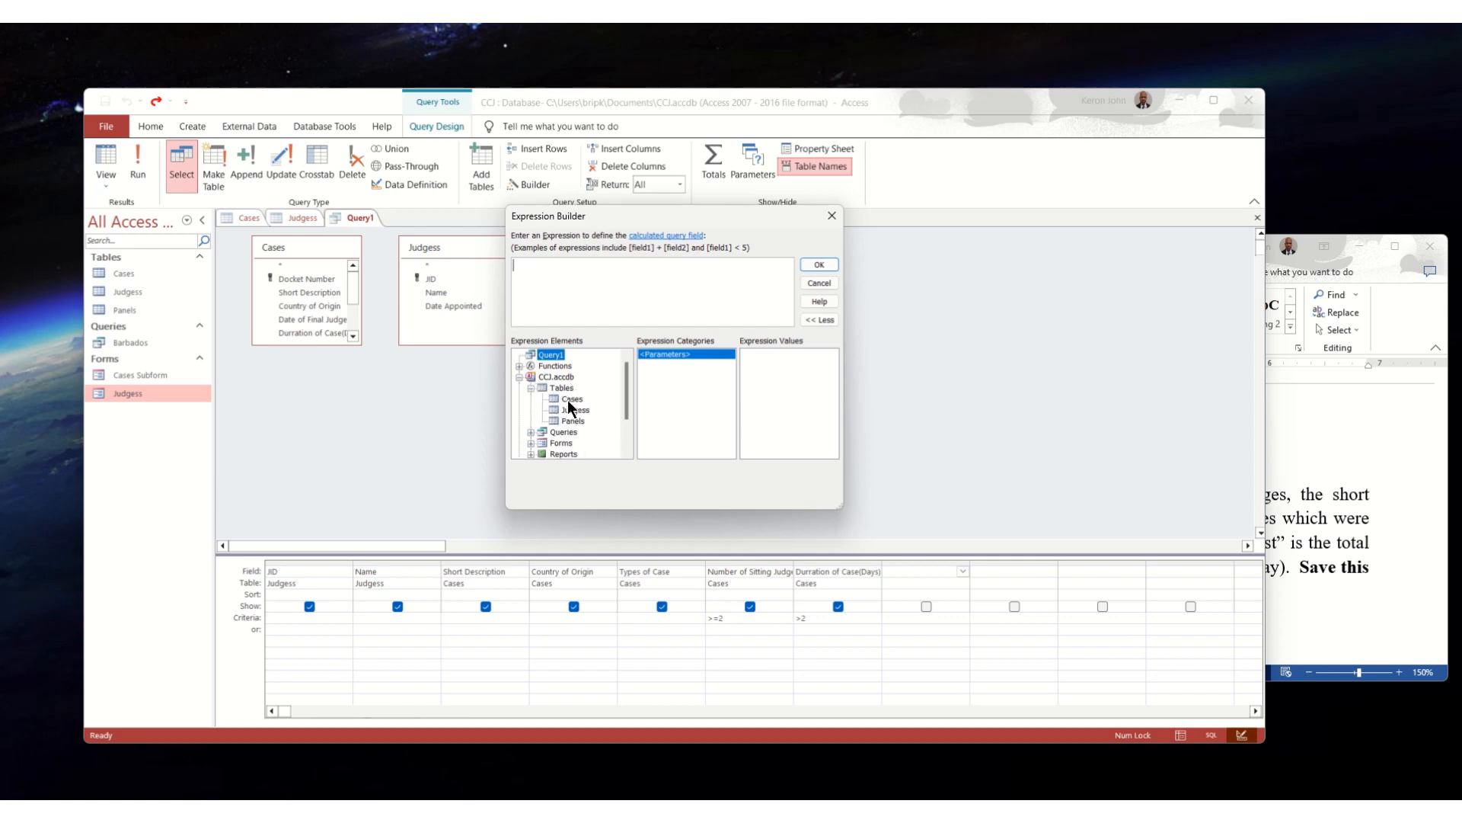
pyautogui.click(568, 400)
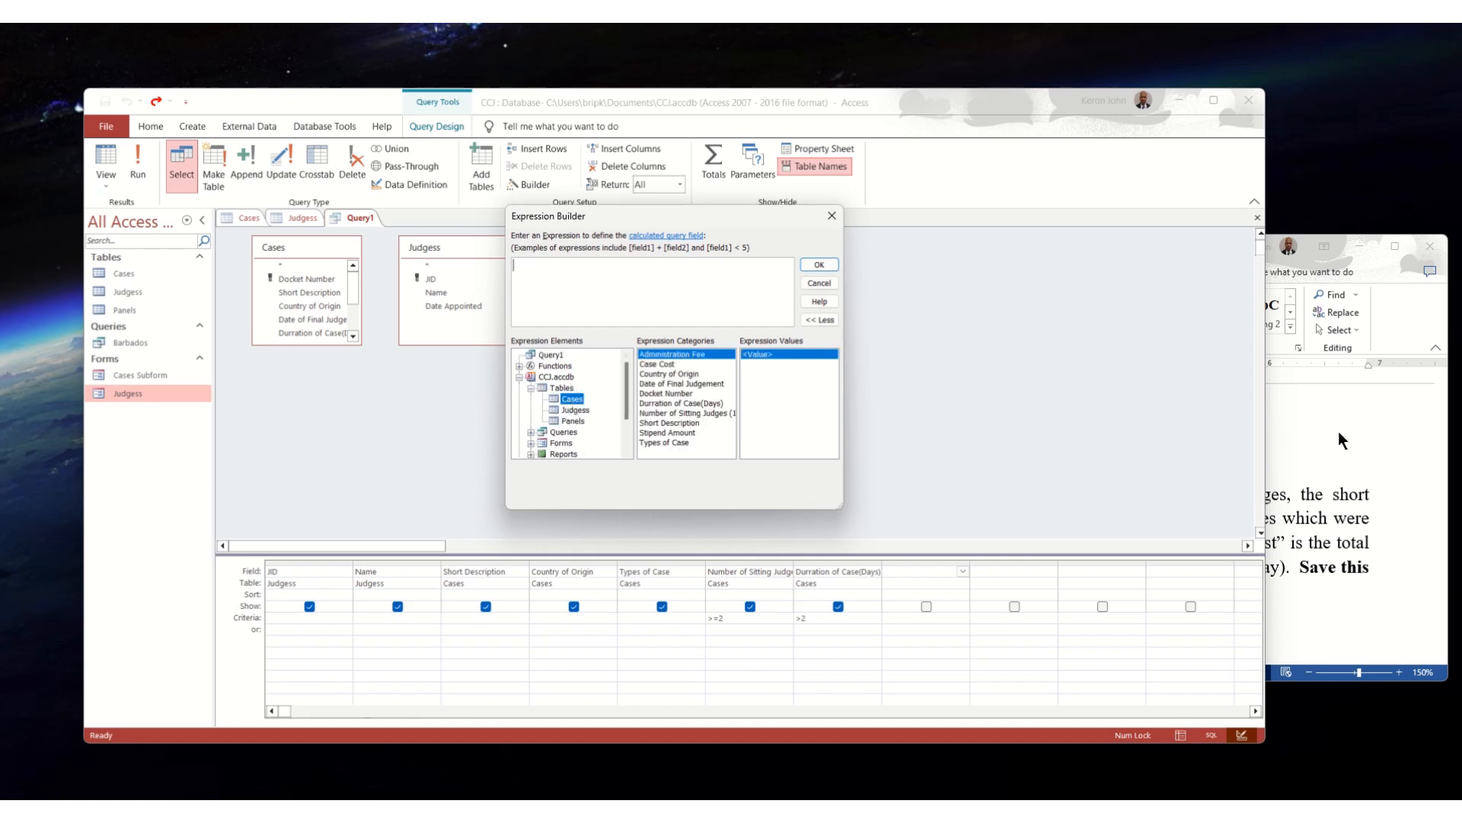
# - Check part (b) of the Word assignment and start the expression with the name Case Cost: followed by the Cases Administration Fee field
pyautogui.click(1341, 500)
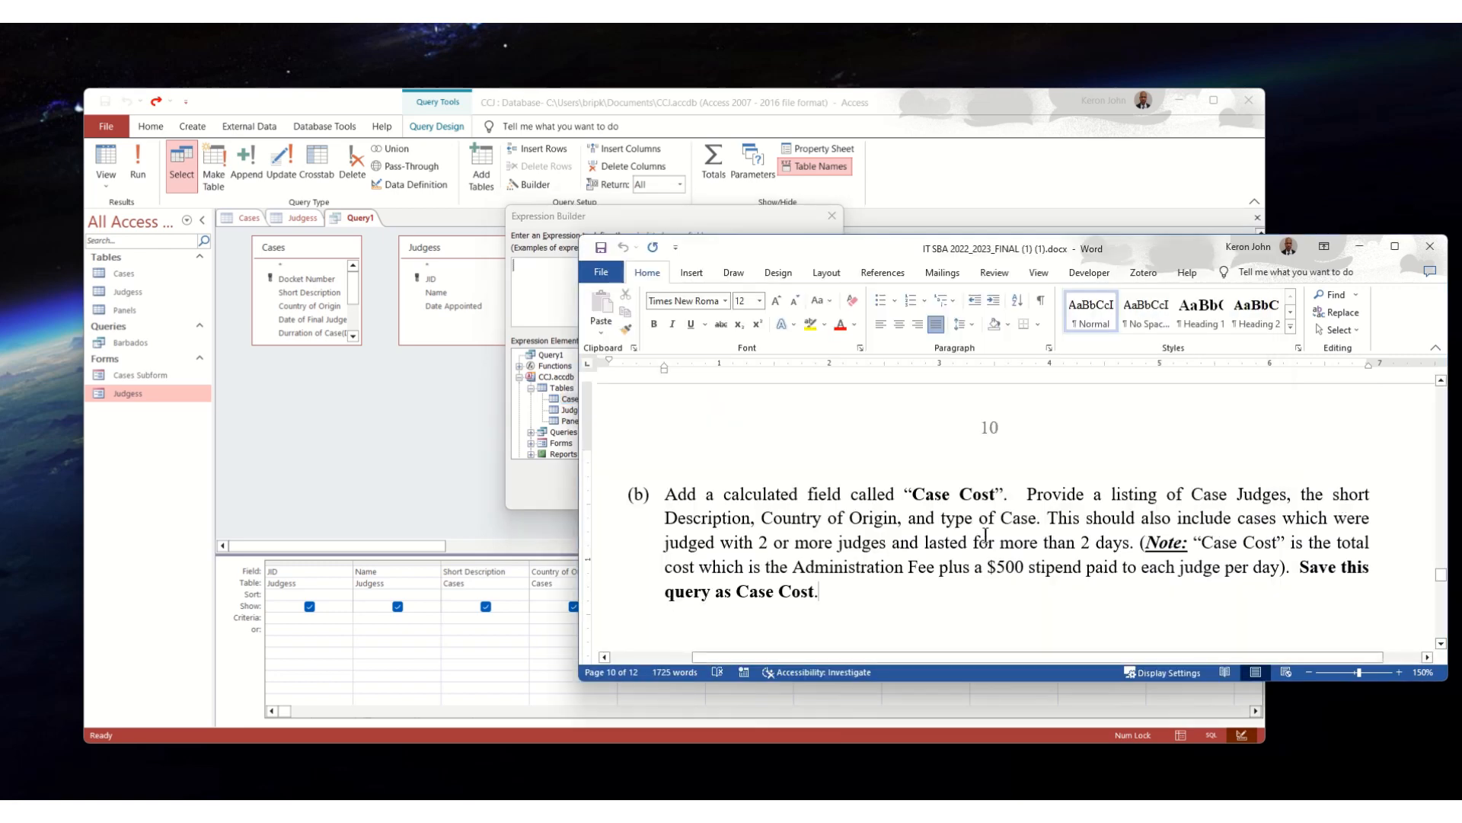
pyautogui.click(561, 216)
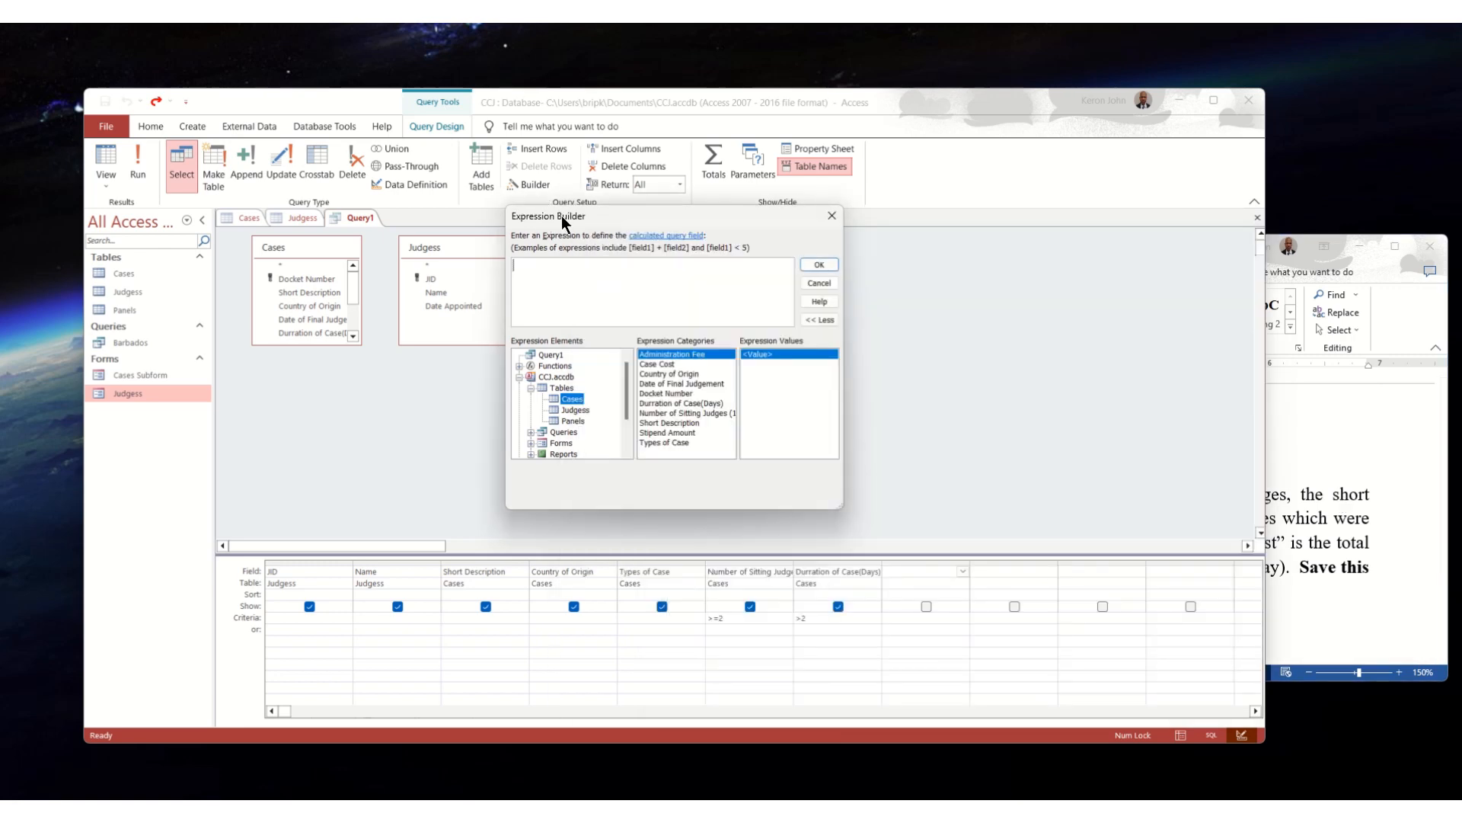
pyautogui.click(534, 271)
pyautogui.write('Case Cost:')
pyautogui.doubleClick(693, 352)
# - Recheck the stipend note in Word and extend the expression with +500 multiplied by Number of Sitting Judges and by Durration of Case(Days)
pyautogui.click(1349, 526)
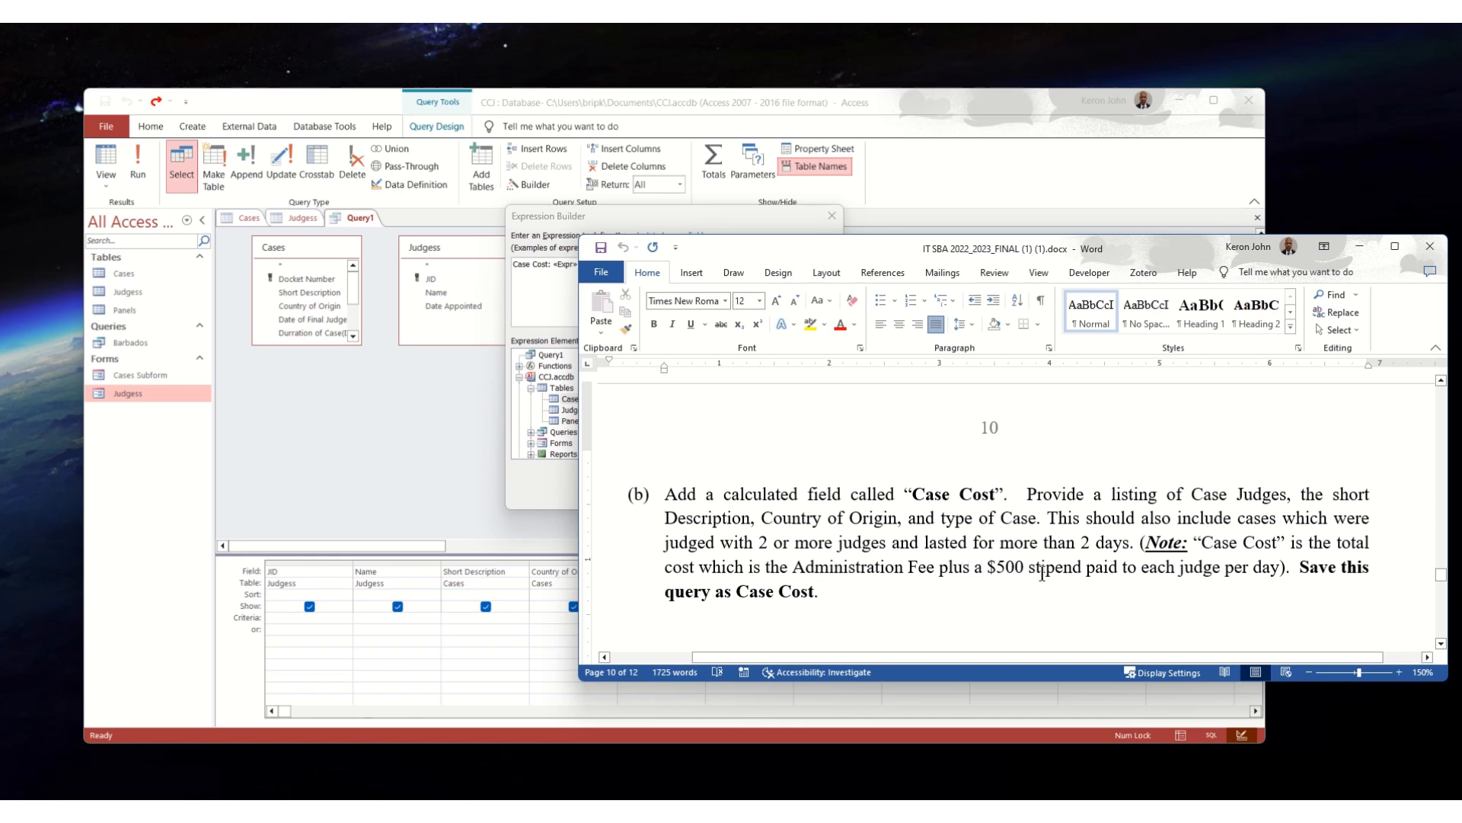
pyautogui.click(667, 228)
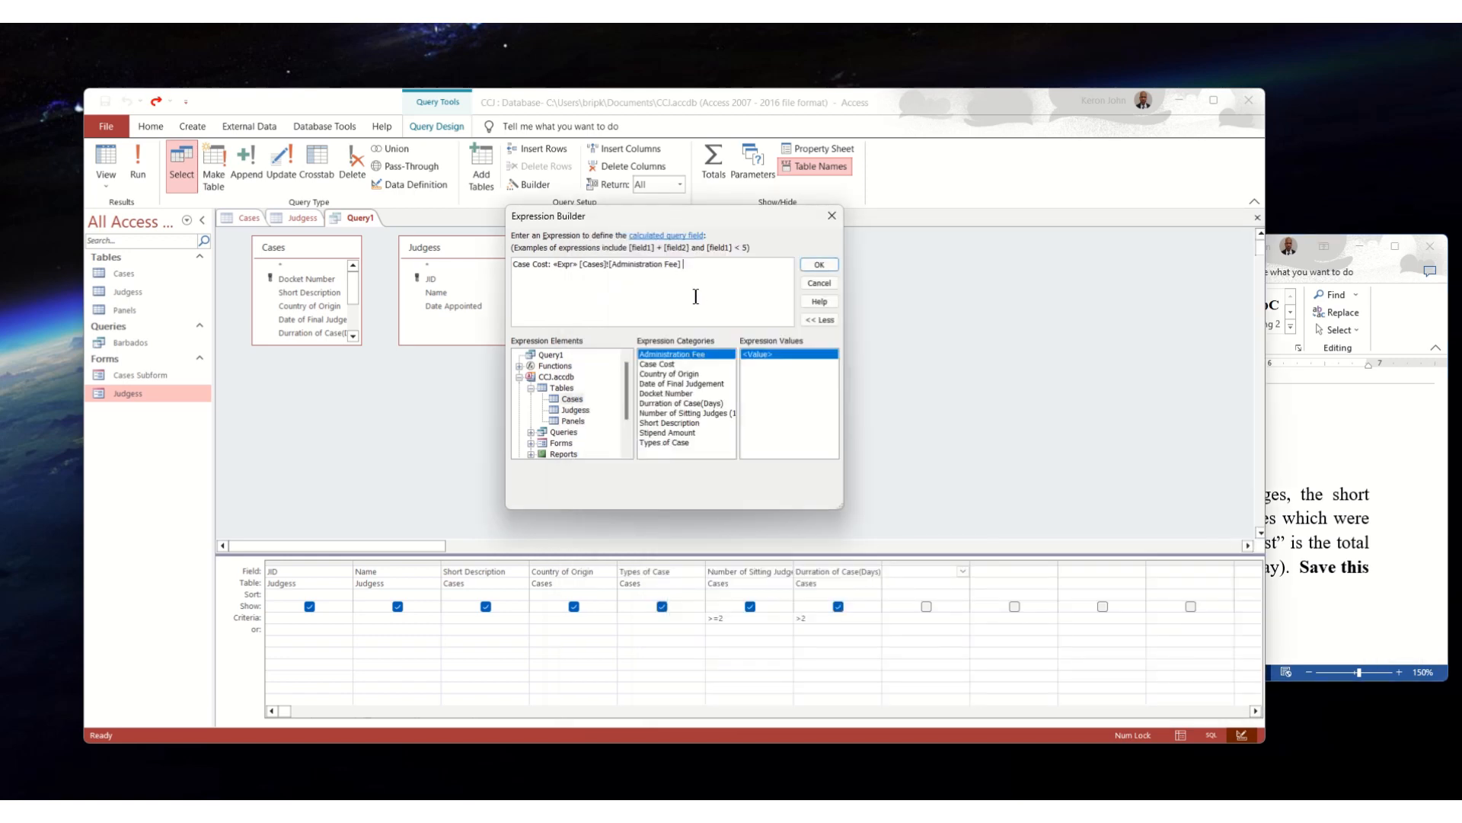
pyautogui.write('+500*')
pyautogui.doubleClick(683, 409)
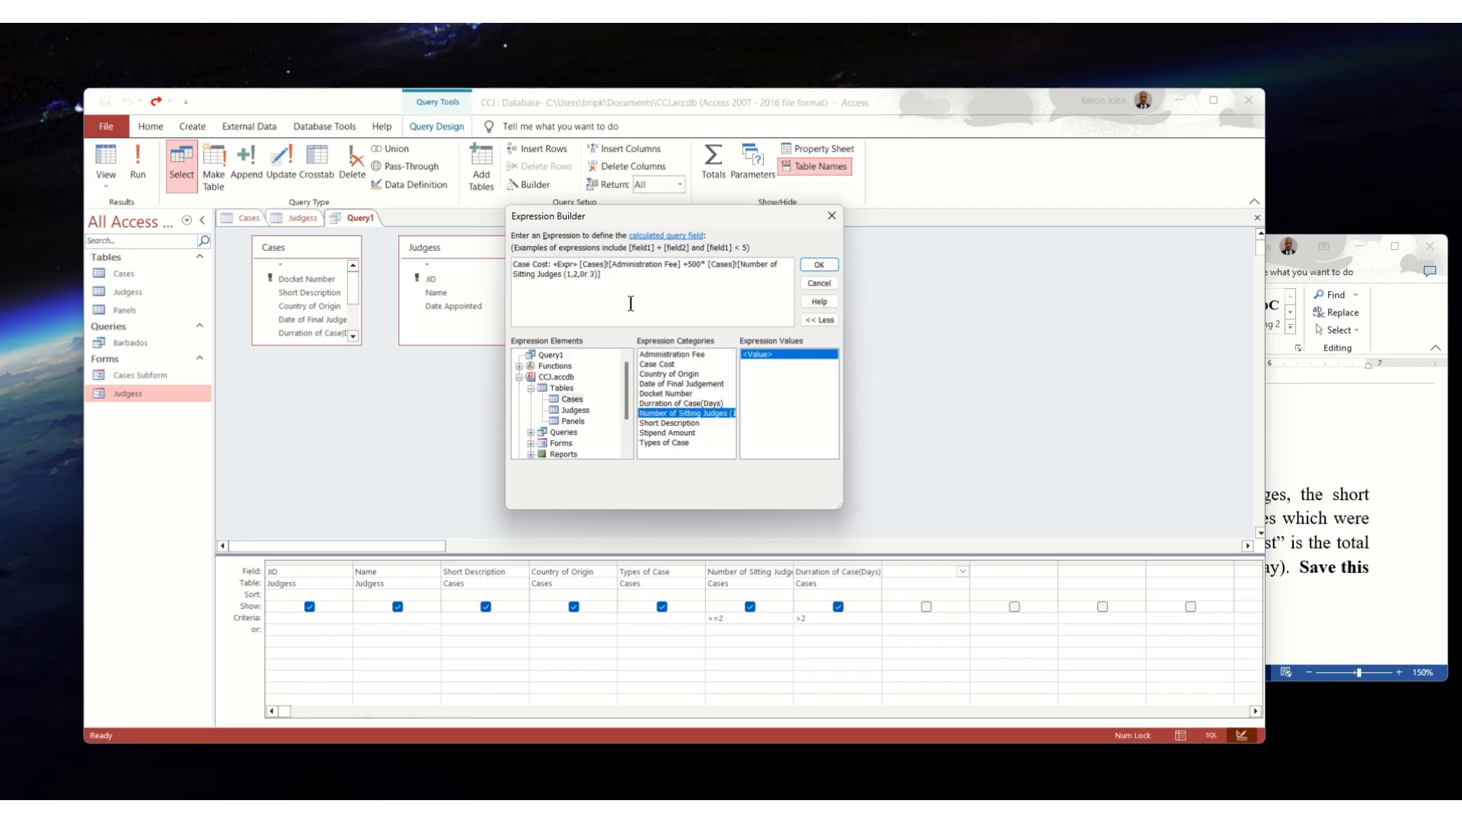
pyautogui.write('*')
pyautogui.doubleClick(665, 402)
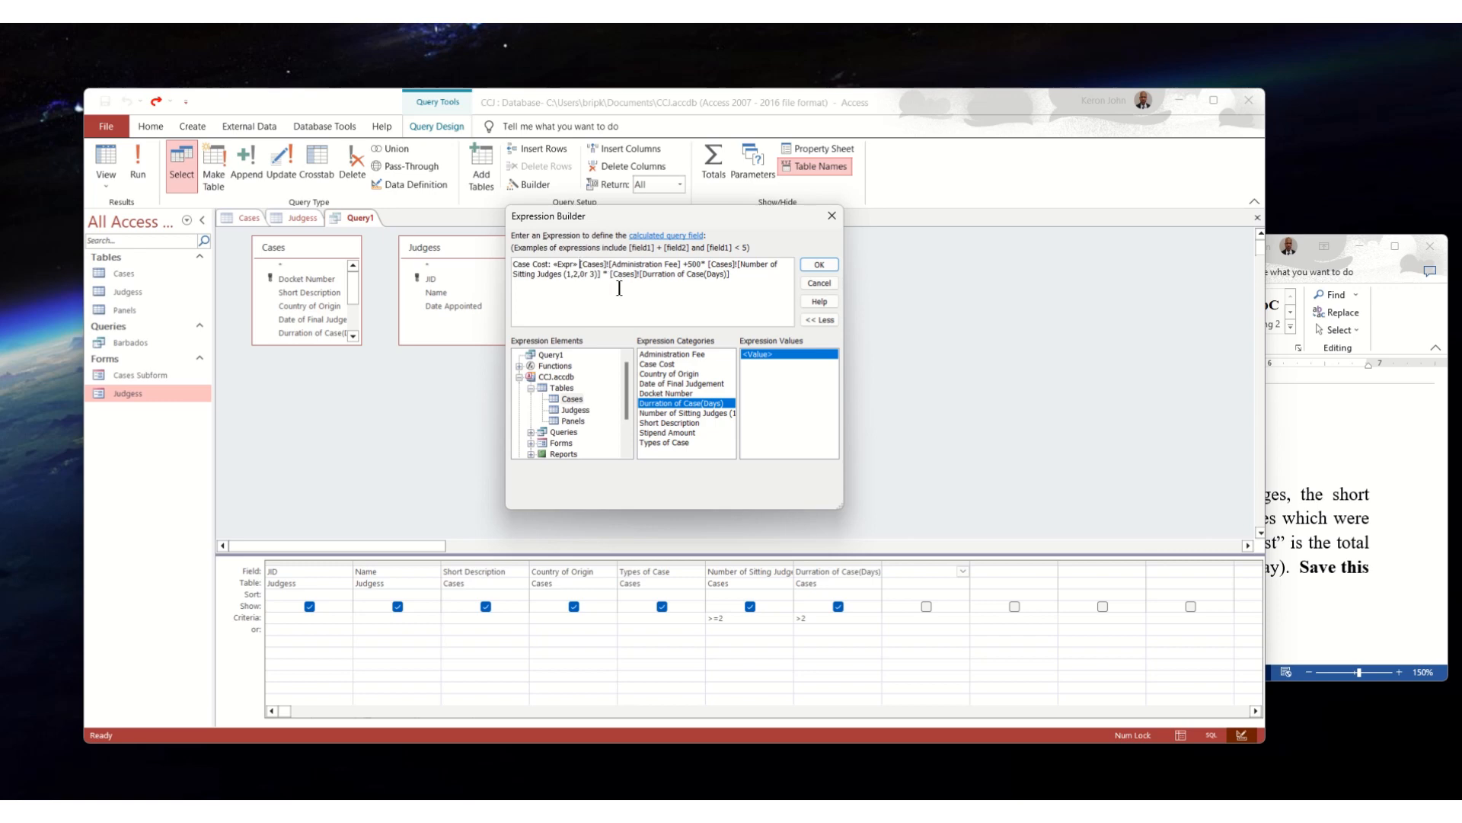
# - Remove the Expr placeholder from the Case Cost expression, accept the expression and run the query
pyautogui.press('BackSpace')
pyautogui.press('BackSpace')
pyautogui.press('BackSpace')
pyautogui.press('BackSpace')
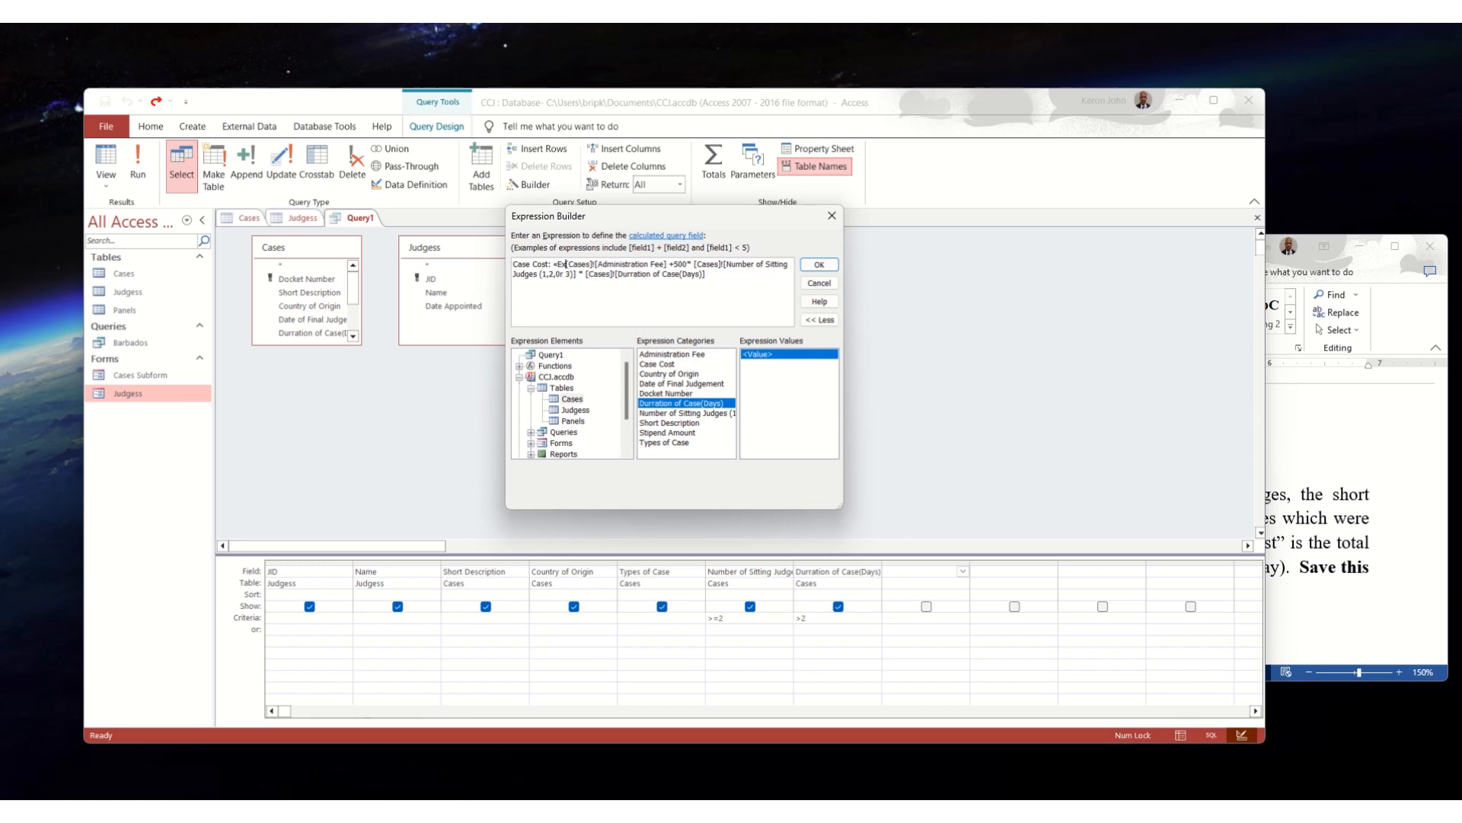
pyautogui.press('BackSpace')
pyautogui.press('BackSpace')
pyautogui.press('BackSpace')
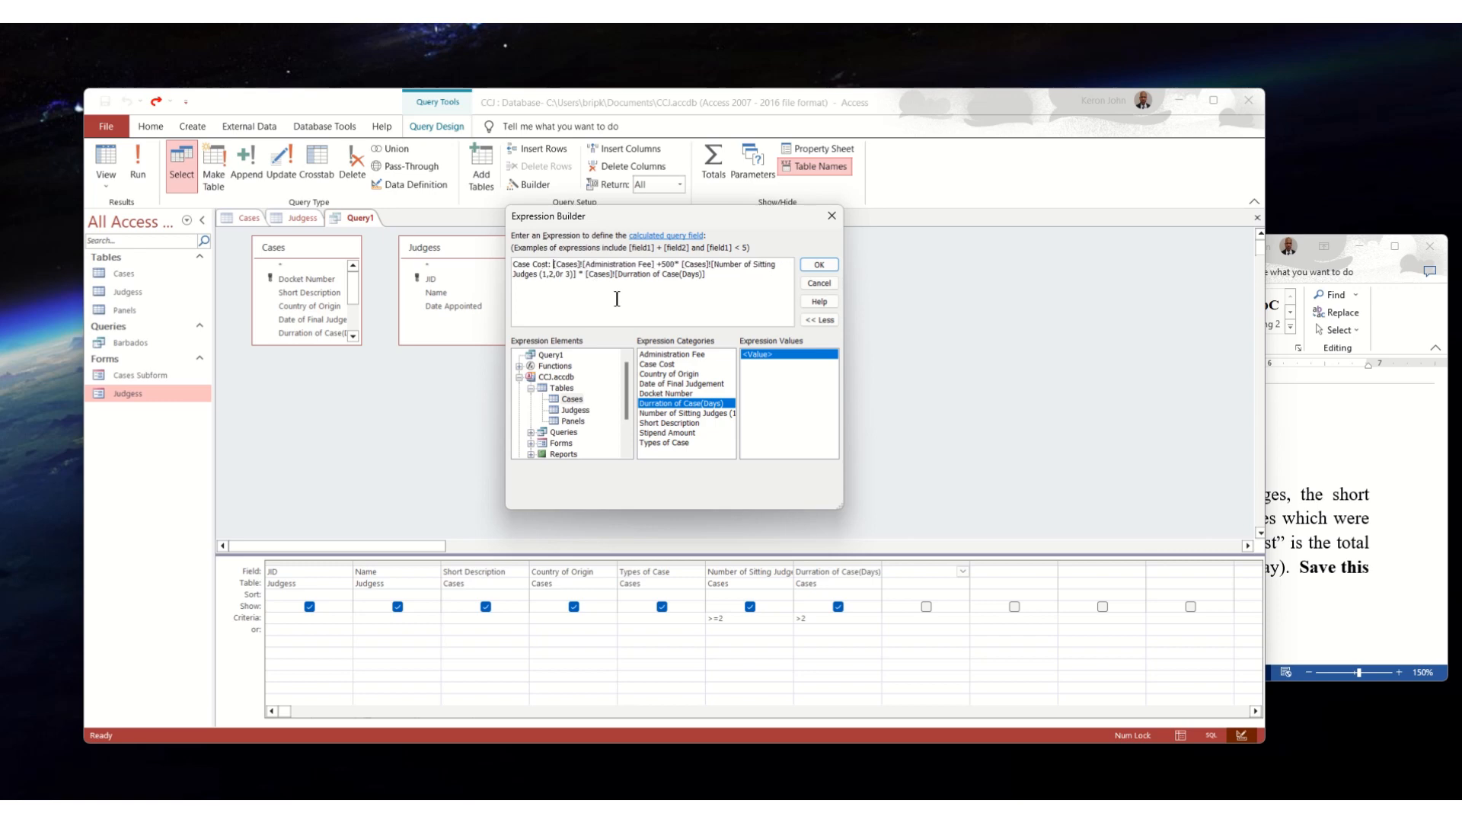
pyautogui.press('BackSpace')
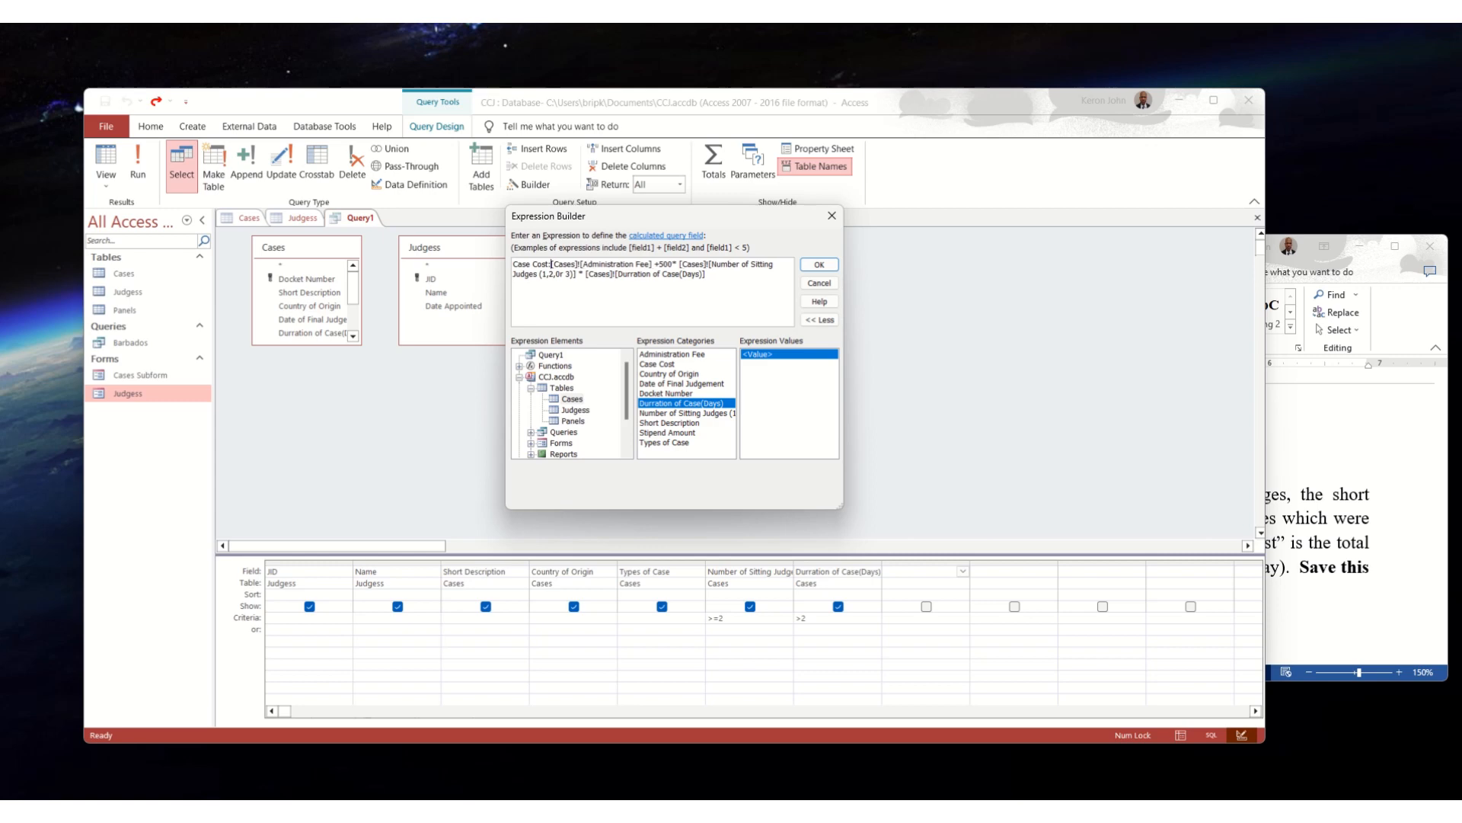
pyautogui.click(819, 264)
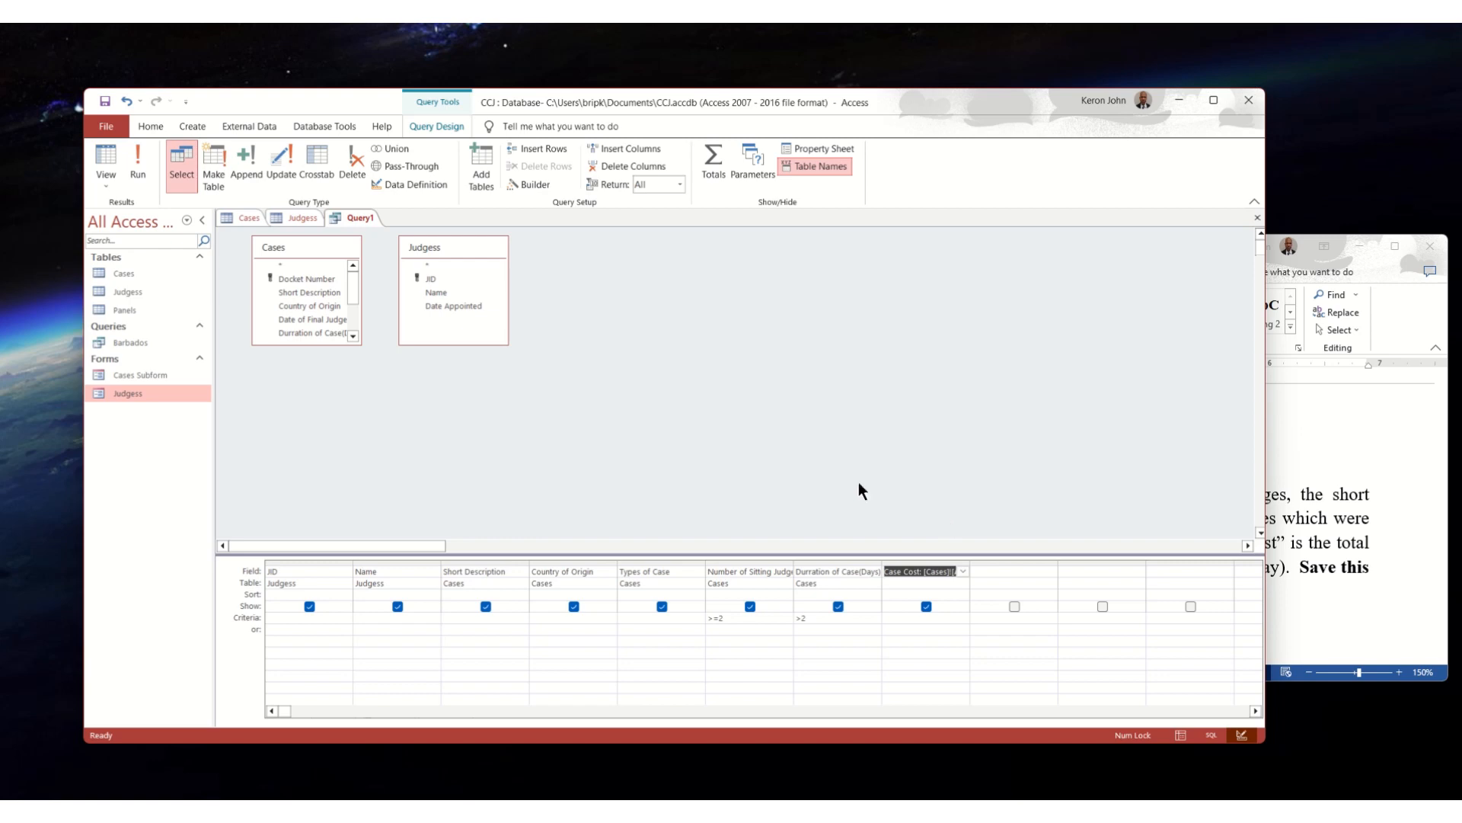
pyautogui.click(138, 161)
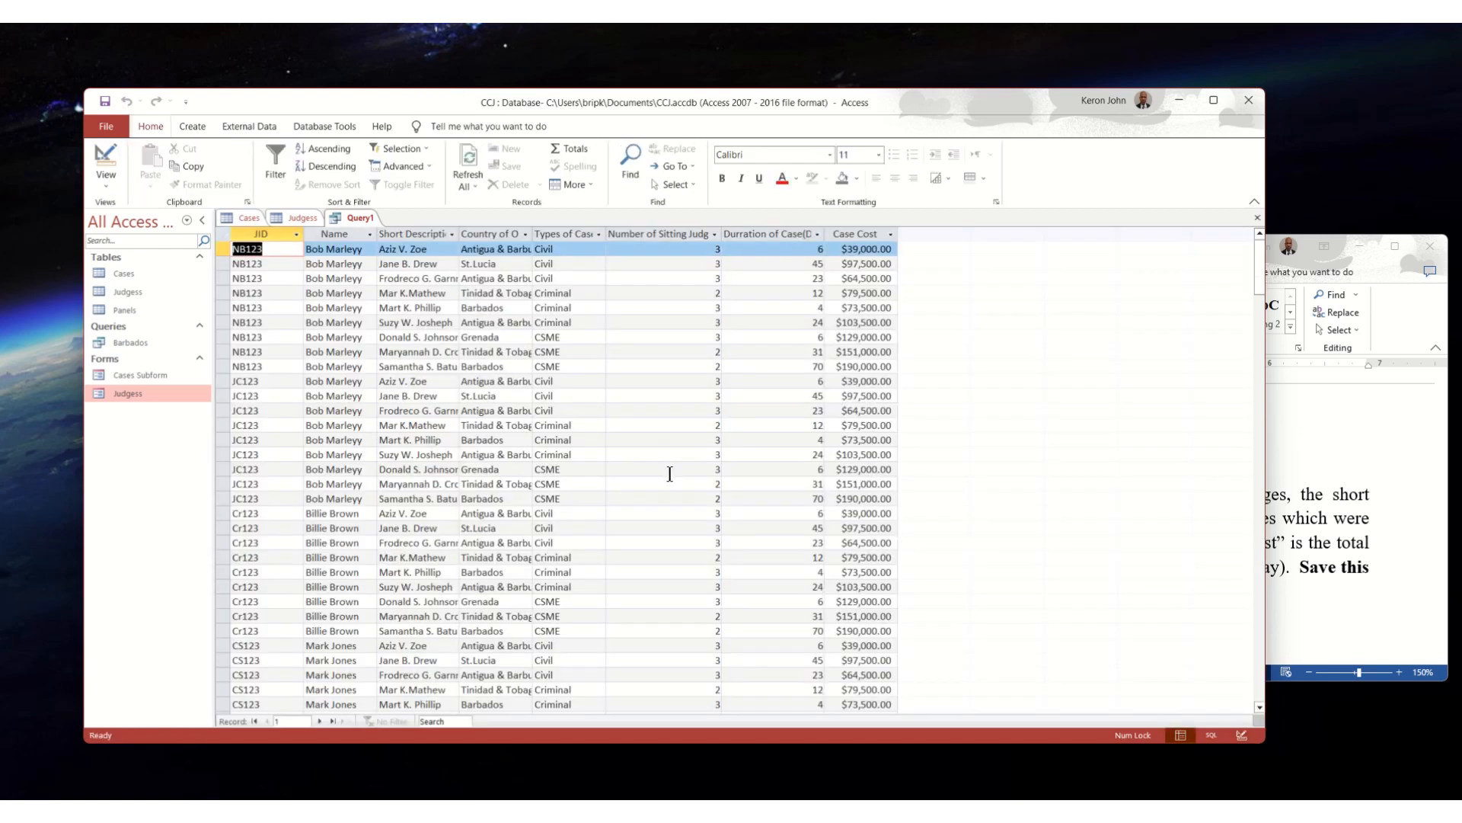